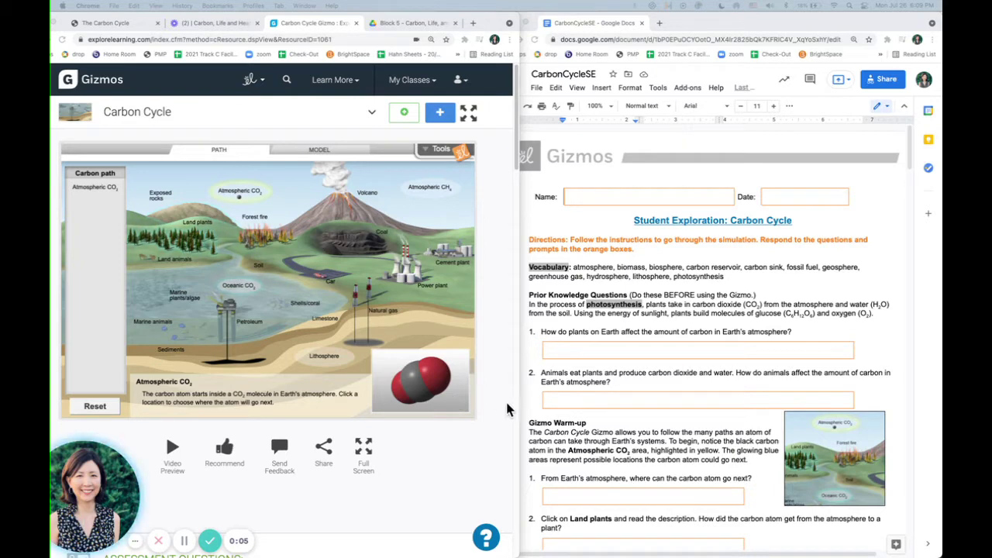
# Step: Scroll the CarbonCycleSE worksheet past the Prior Knowledge Questions to the Gizmo Warm-up questions
pyautogui.scroll(-1, 677, 298)
pyautogui.scroll(-4, 676, 298)
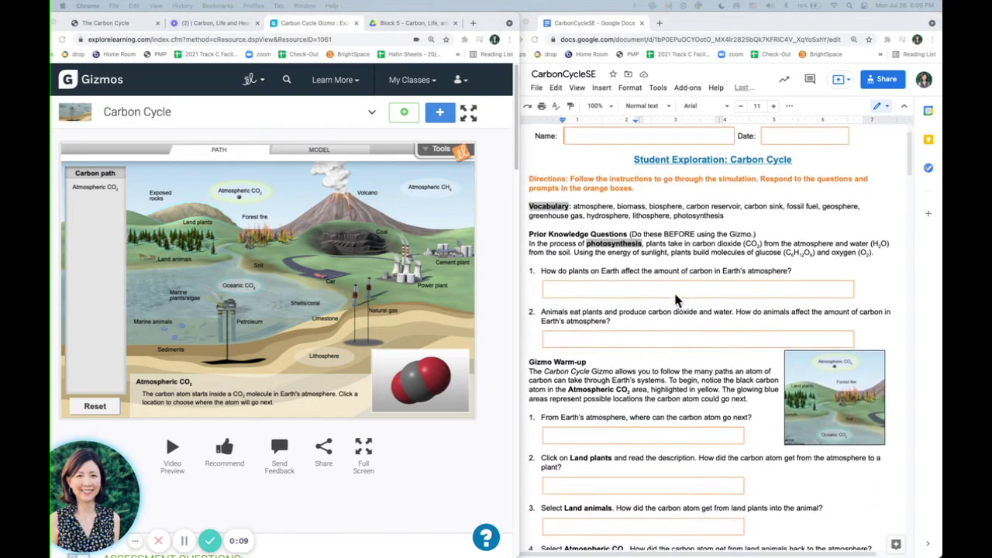
pyautogui.scroll(-1, 676, 298)
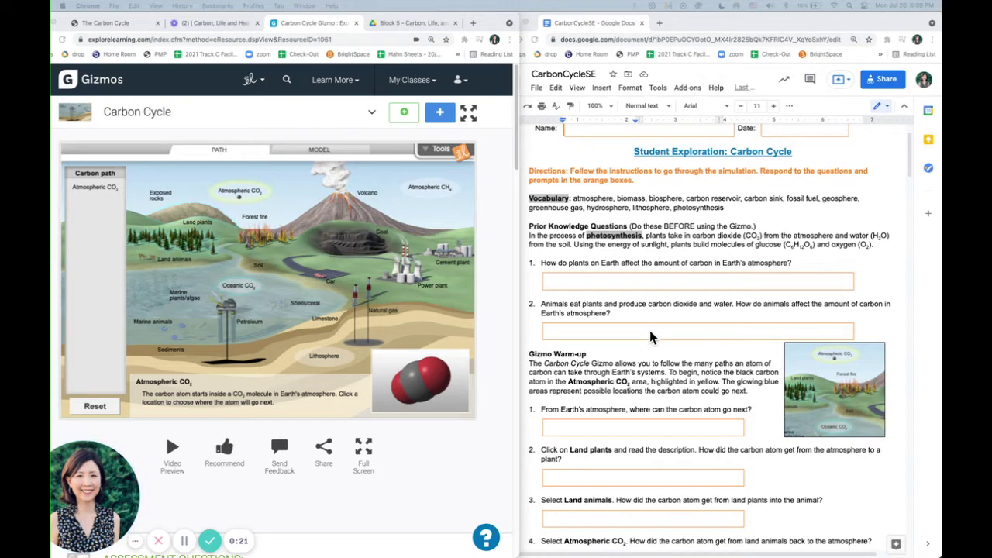
pyautogui.scroll(-3, 646, 319)
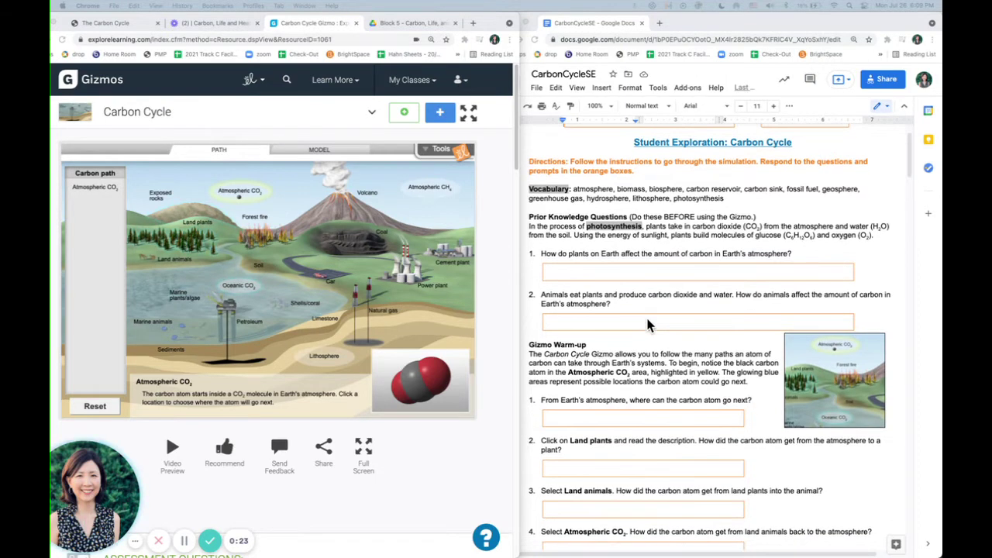
pyautogui.scroll(-3, 648, 326)
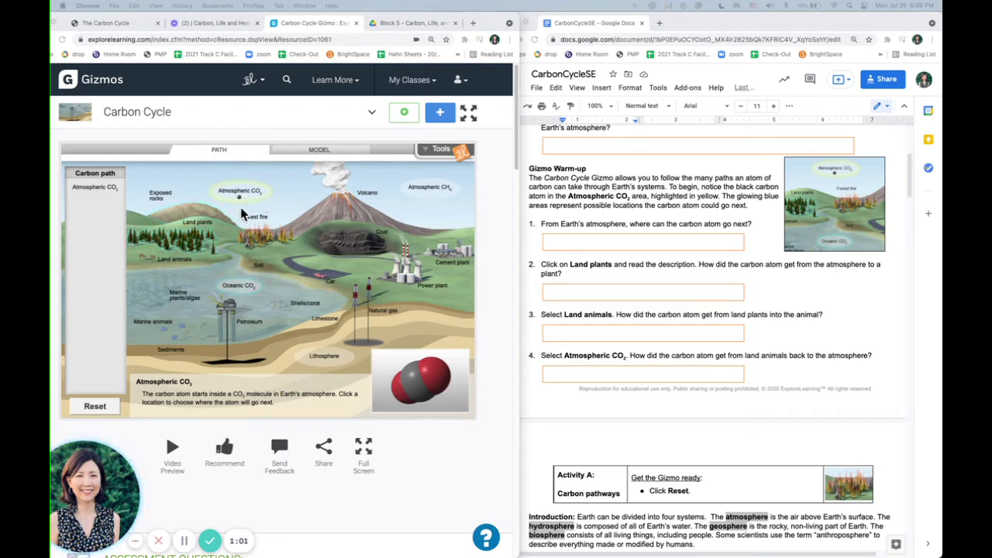
# Step: Send the carbon atom from Atmospheric CO2 into Land plants, showing the photosynthesis description
pyautogui.click(194, 245)
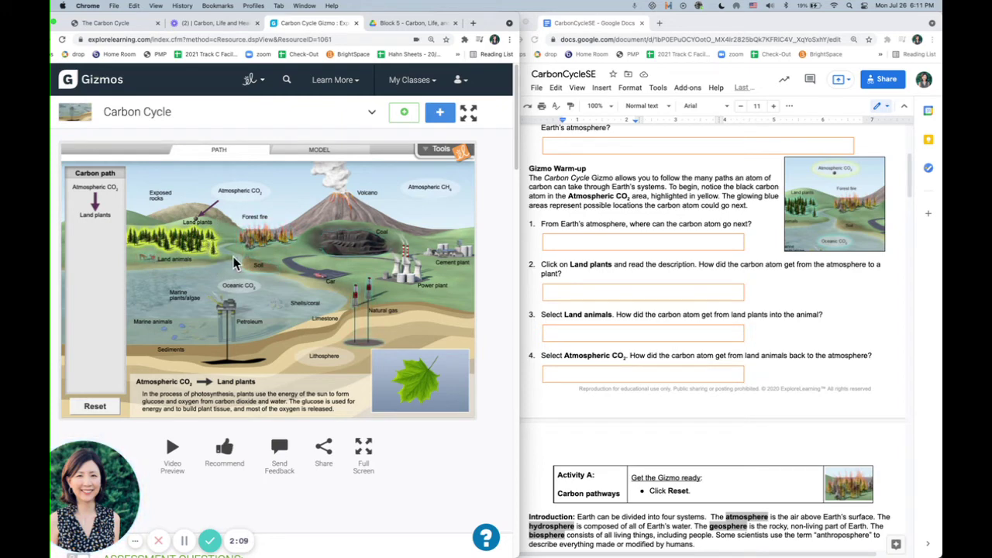
# Step: Reset the Gizmo's carbon path to Atmospheric CO2 and bring up the Activity A carbon path table
pyautogui.scroll(-5, 674, 349)
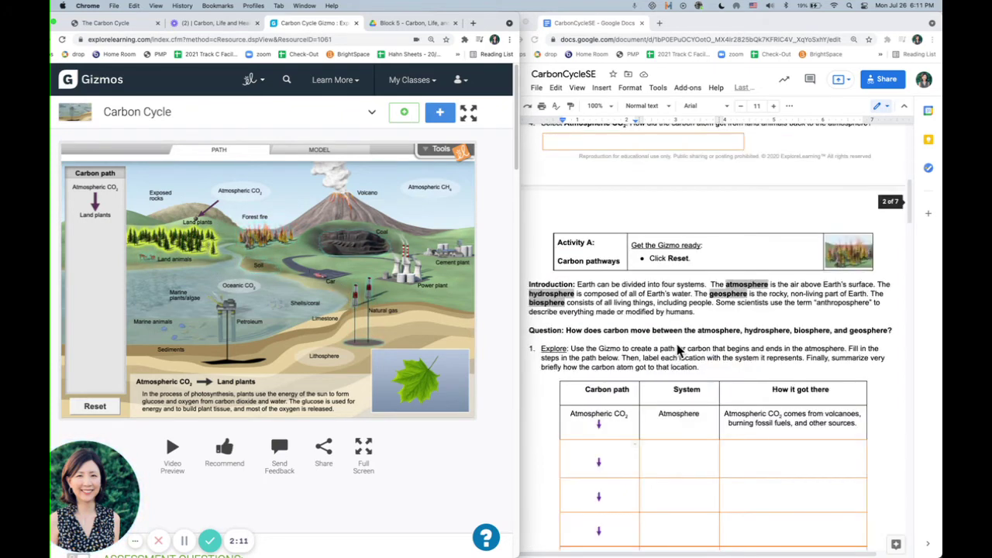
pyautogui.scroll(-2, 679, 351)
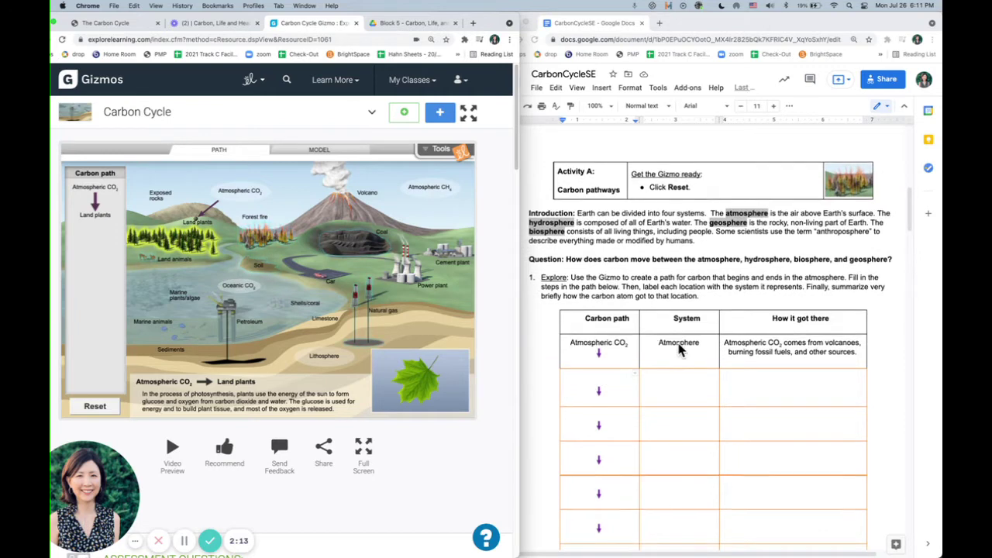
pyautogui.click(95, 407)
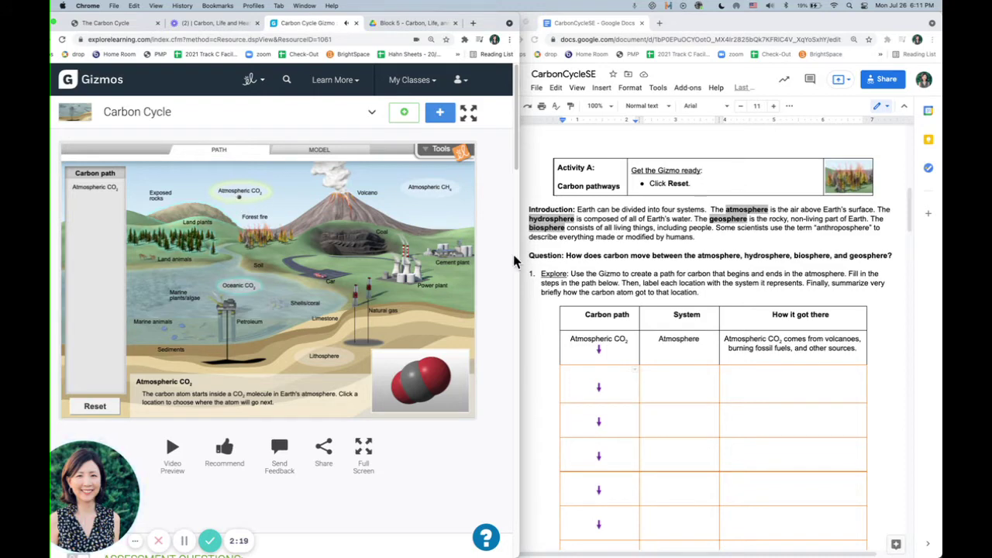
pyautogui.scroll(-2, 589, 290)
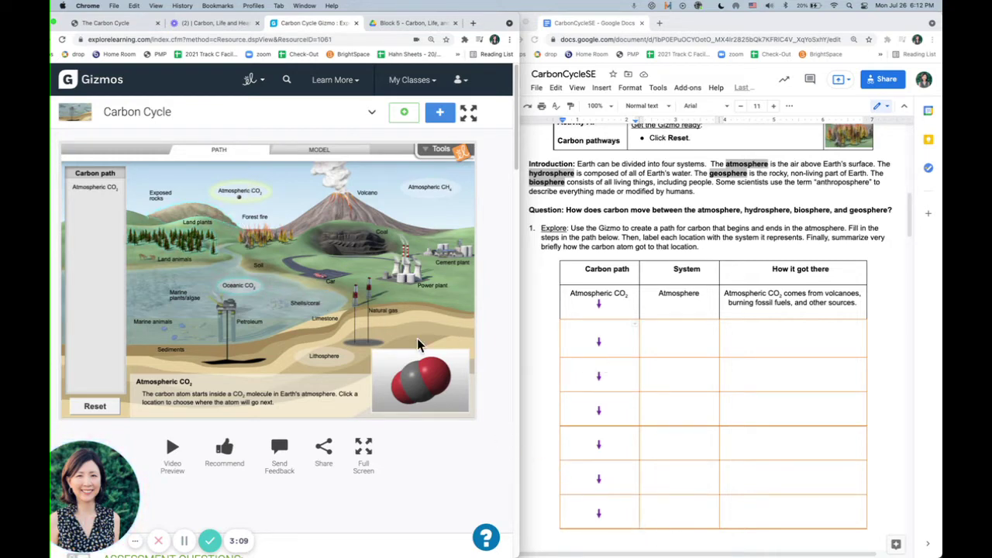
# Step: Move the carbon atom into Oceanic CO2, showing carbon dioxide dissolving in cold ocean waters
pyautogui.click(241, 290)
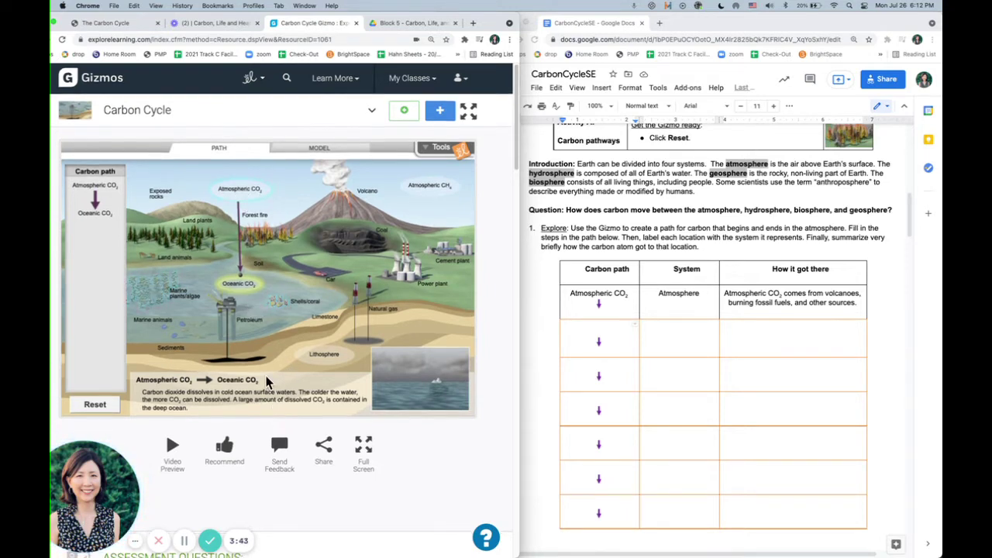
pyautogui.scroll(-1, 266, 379)
pyautogui.scroll(-2, 256, 294)
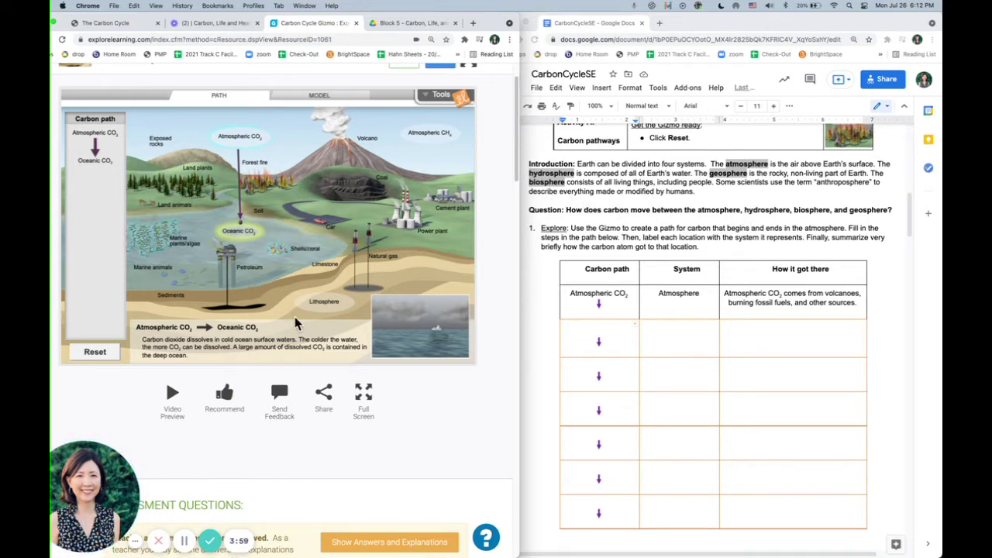
# Step: Scroll the worksheet through Paths 1–3 down to the empty Explain questions A–D
pyautogui.scroll(-5, 610, 351)
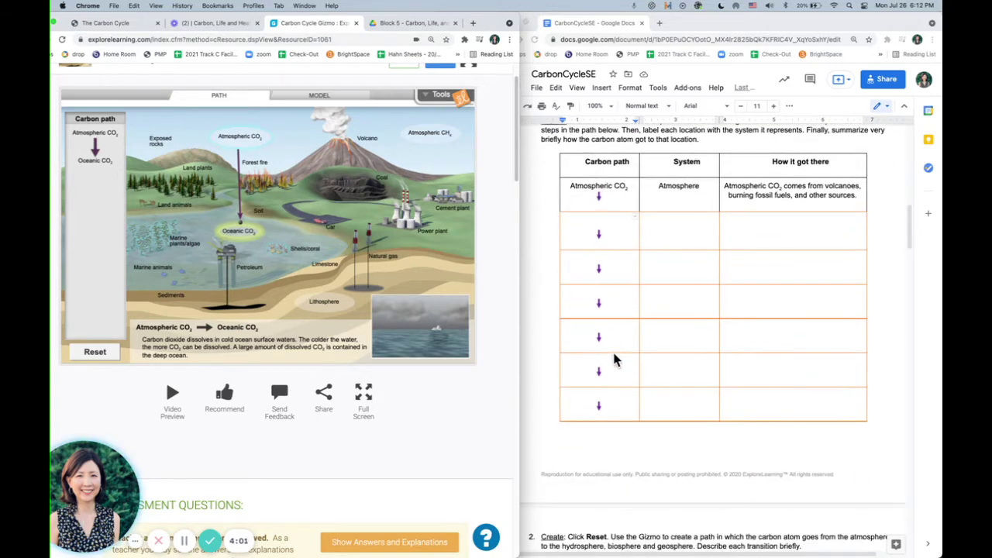
pyautogui.scroll(-3, 640, 334)
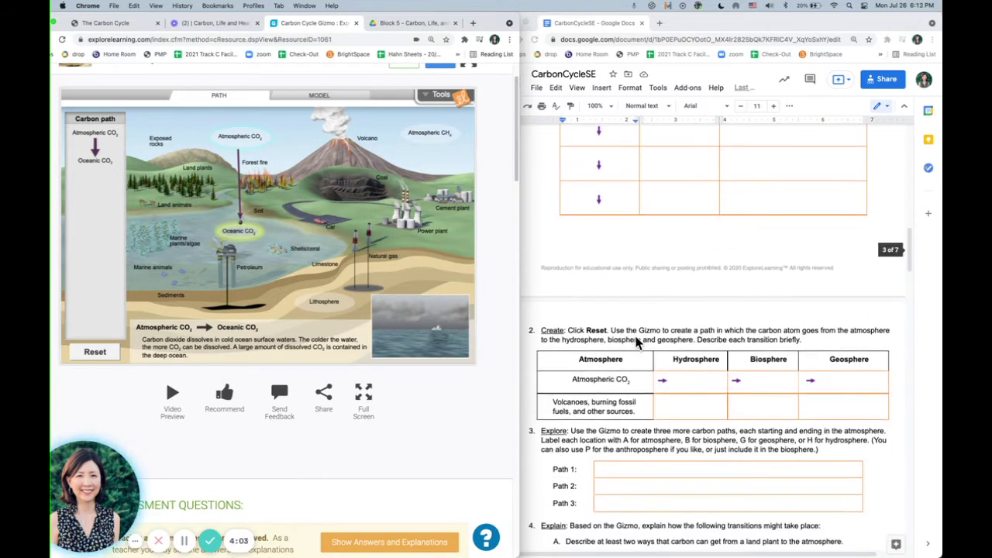
pyautogui.scroll(-1, 652, 324)
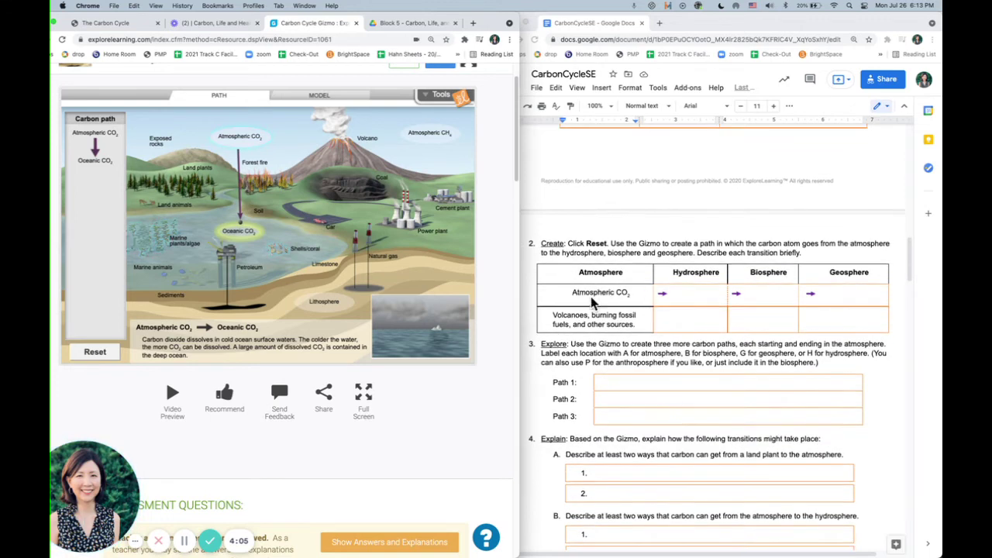
pyautogui.scroll(-1, 613, 269)
pyautogui.scroll(-1, 609, 269)
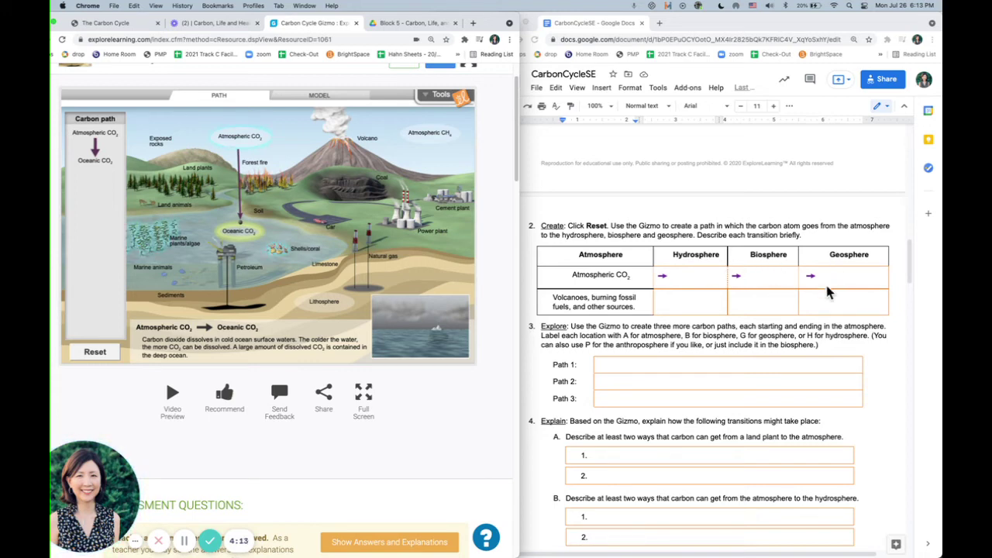
pyautogui.scroll(-5, 814, 293)
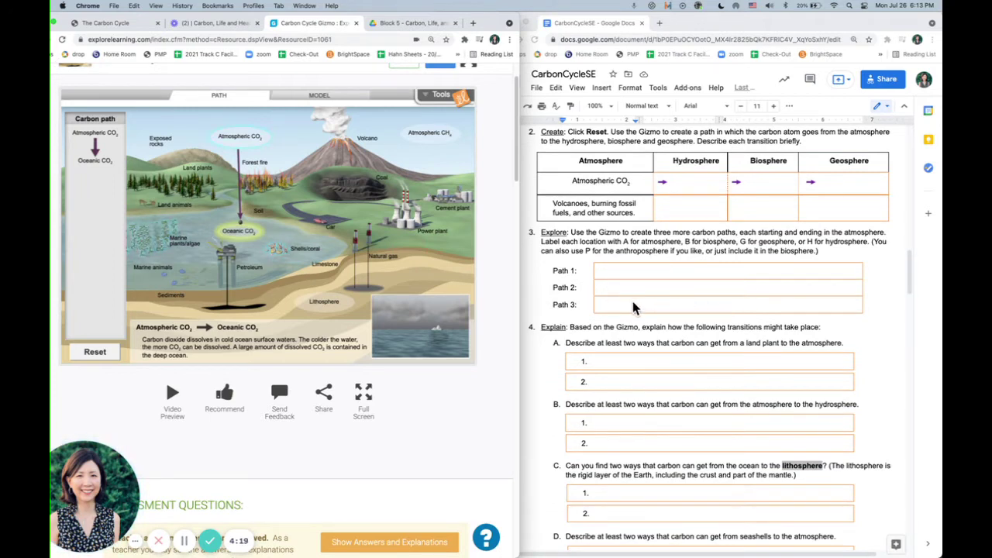
pyautogui.scroll(-1, 633, 306)
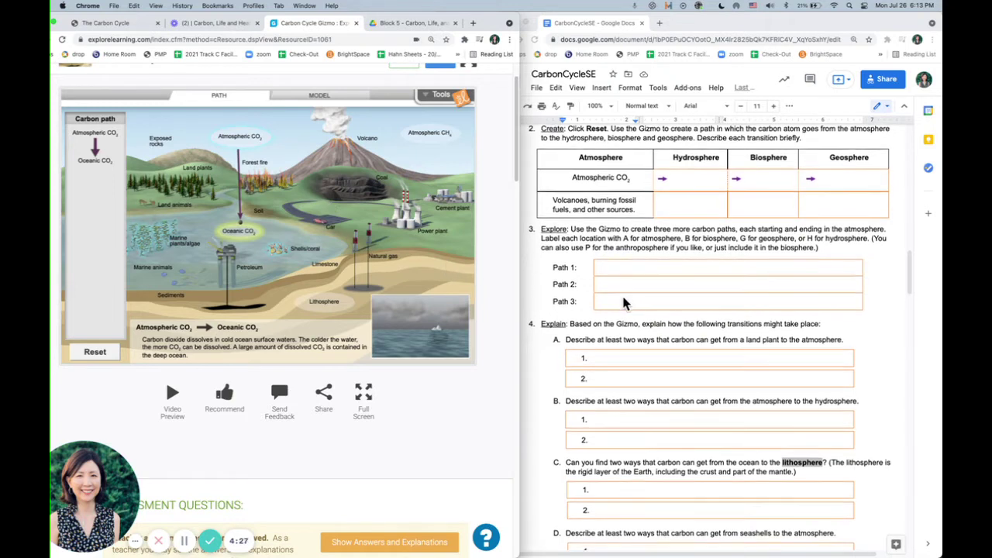
pyautogui.scroll(-3, 623, 302)
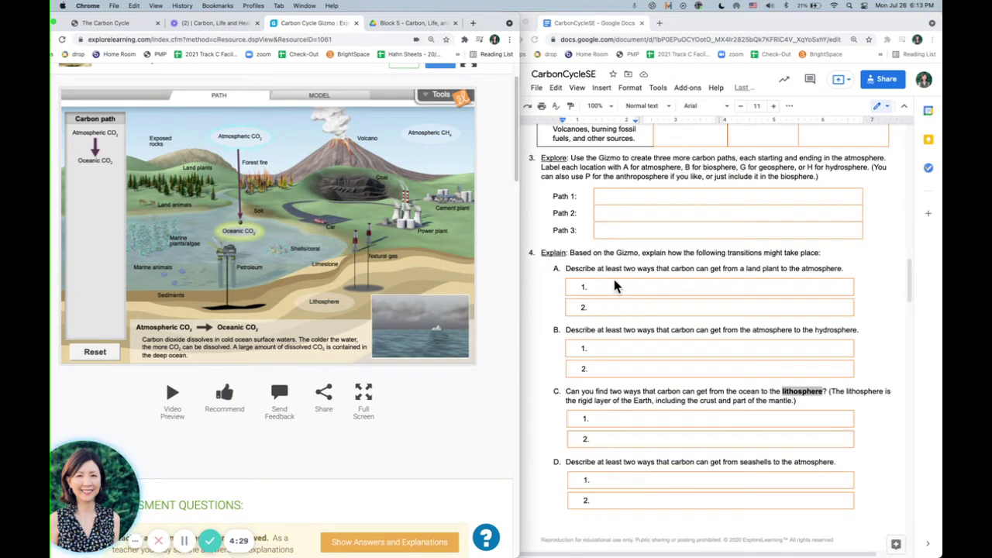
pyautogui.scroll(-1, 613, 278)
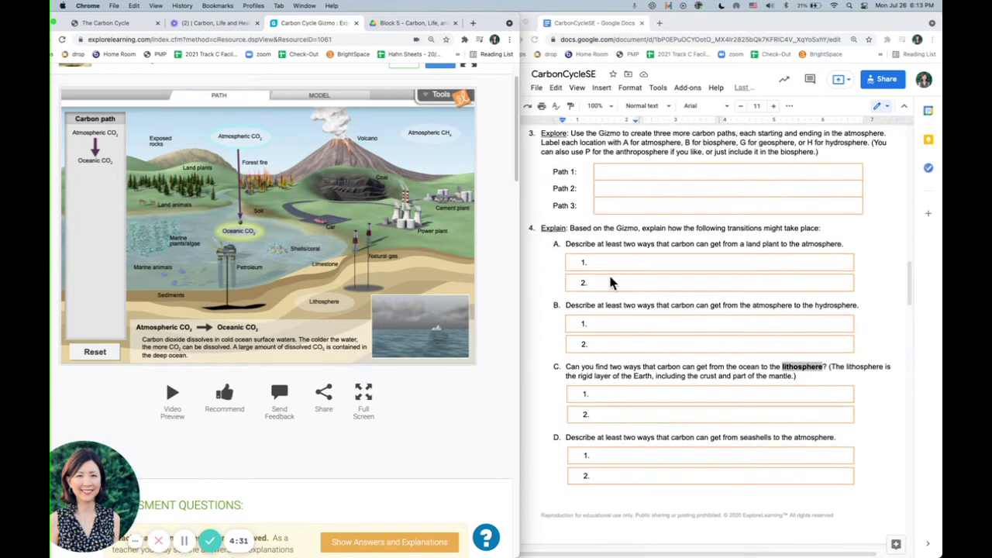
pyautogui.scroll(-1, 604, 264)
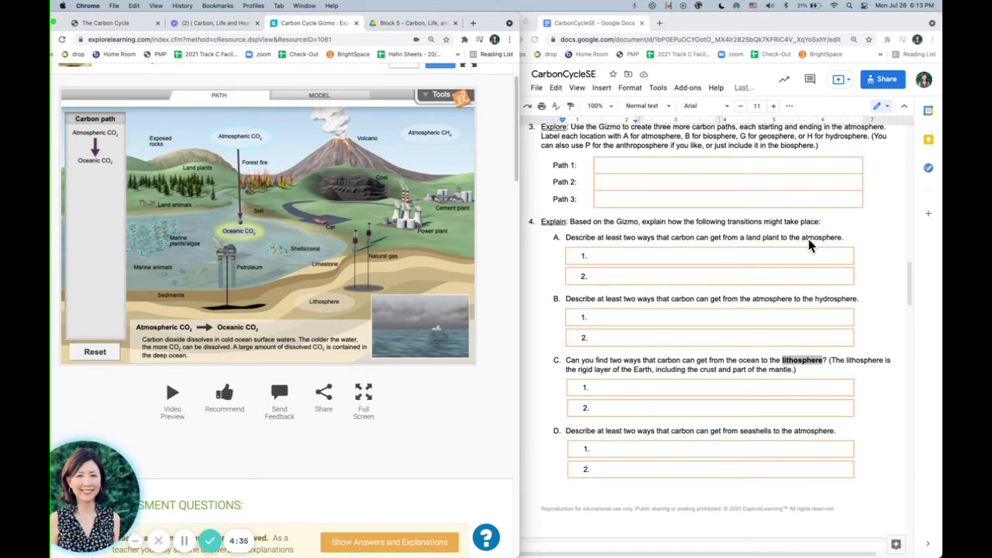
# Step: Trace Atmospheric CO2 → Land plants → Forest fire → Atmospheric CO2, resetting the path before and after
pyautogui.click(91, 353)
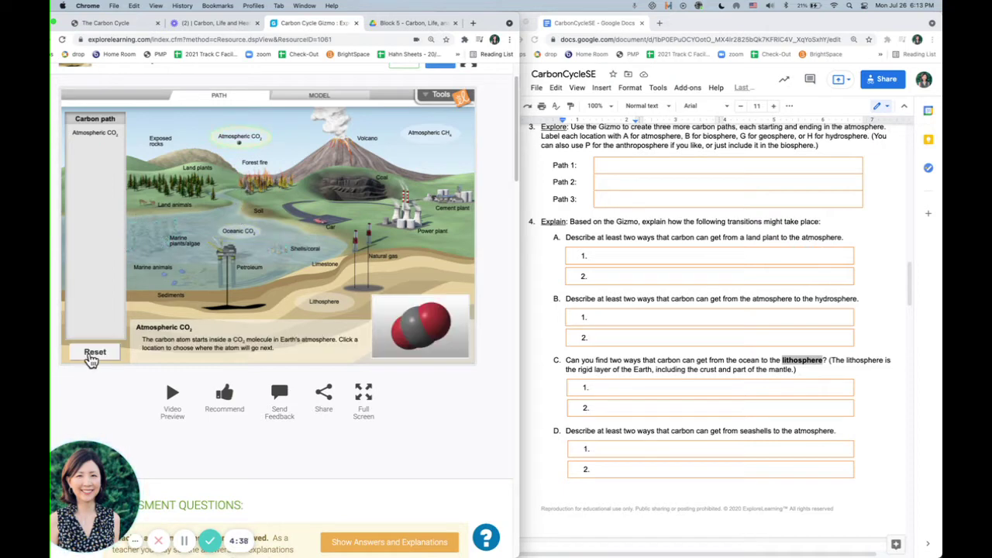
pyautogui.click(197, 186)
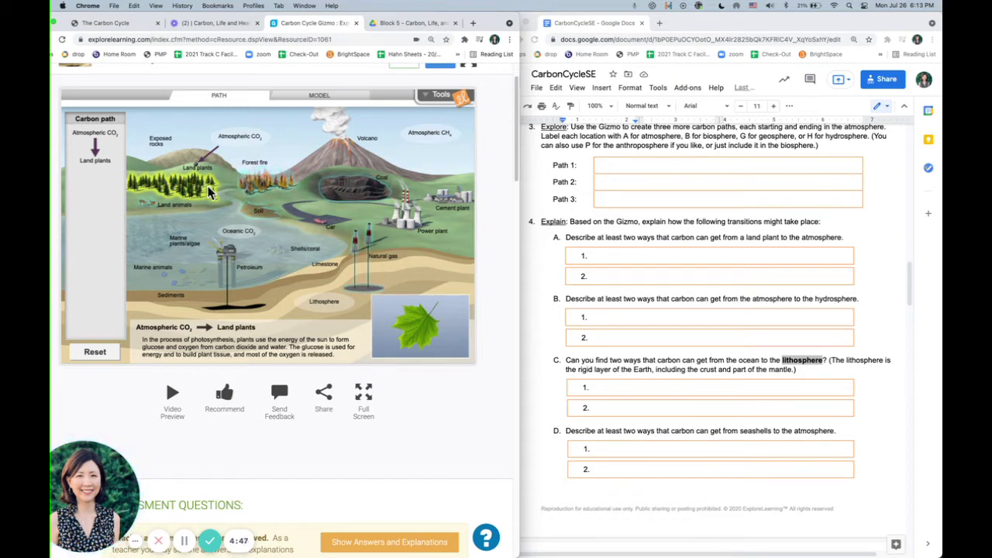
pyautogui.click(263, 183)
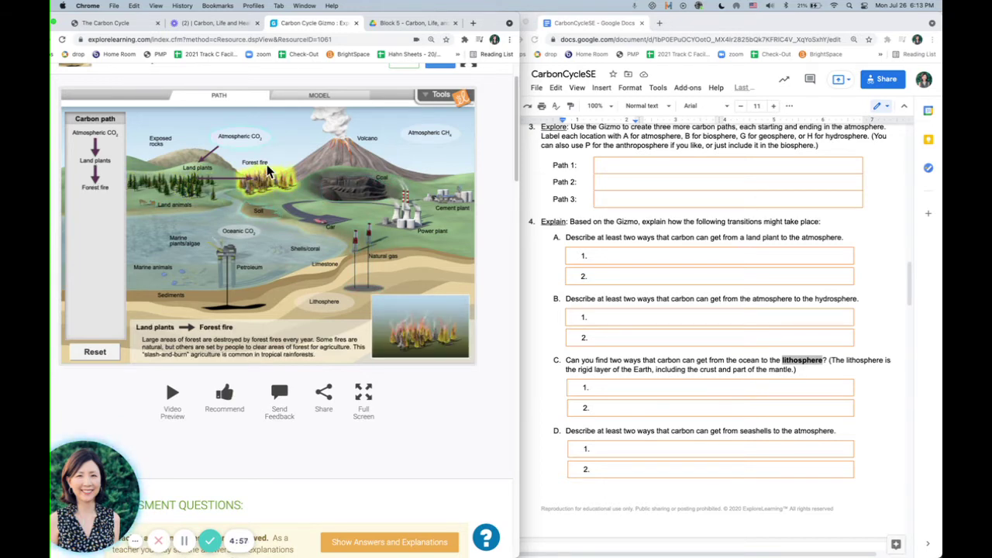
pyautogui.click(254, 143)
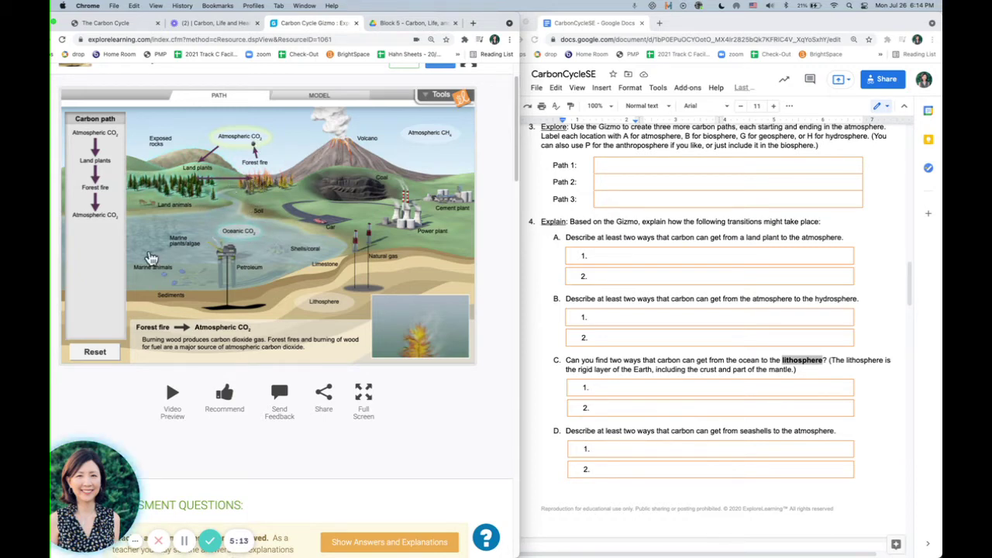
pyautogui.click(93, 353)
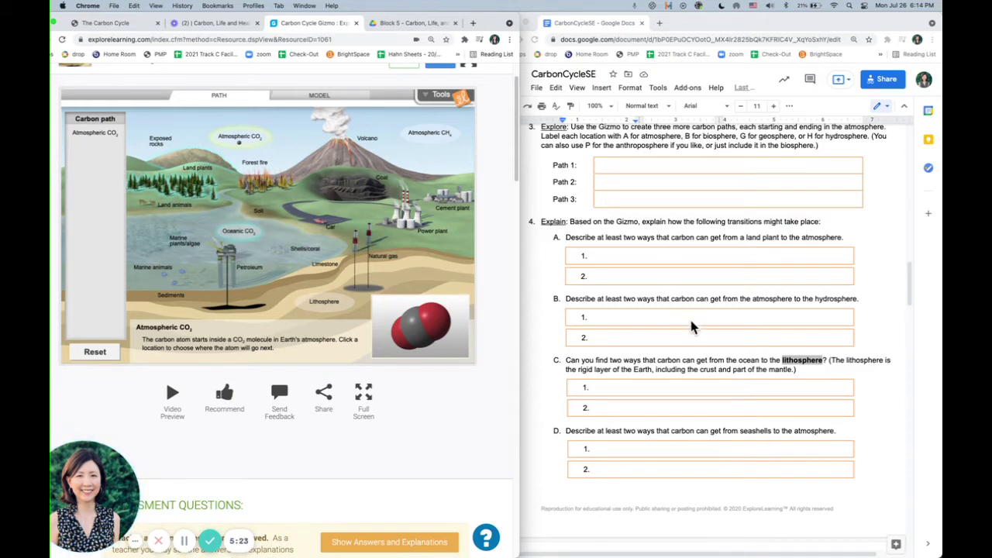
pyautogui.scroll(-1, 693, 324)
pyautogui.scroll(-4, 694, 324)
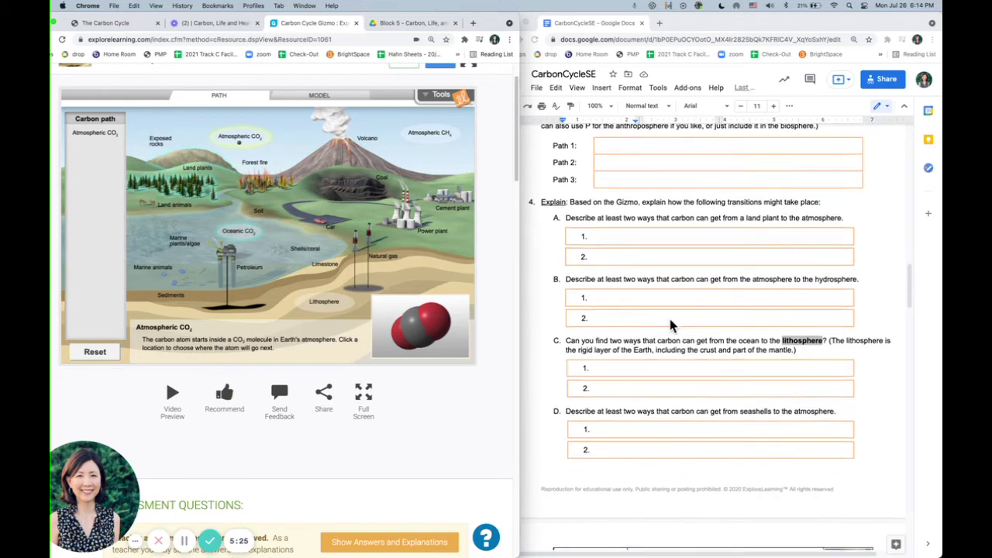
pyautogui.scroll(-5, 669, 324)
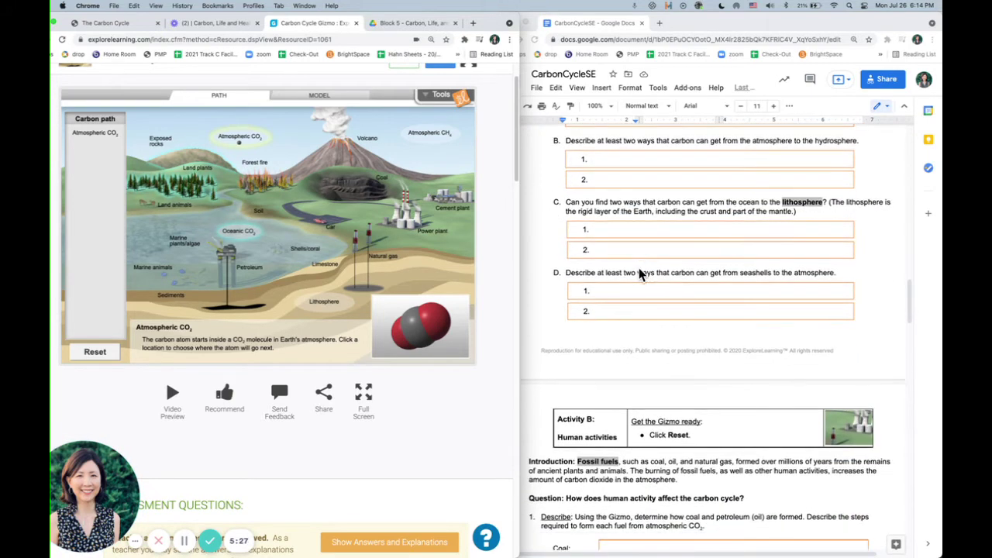
pyautogui.scroll(-4, 637, 271)
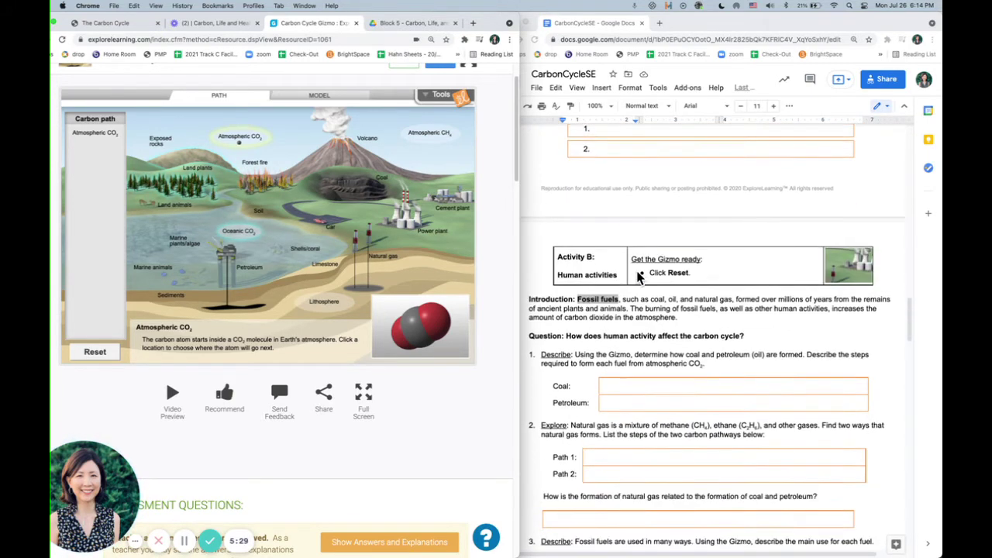
pyautogui.scroll(-3, 637, 277)
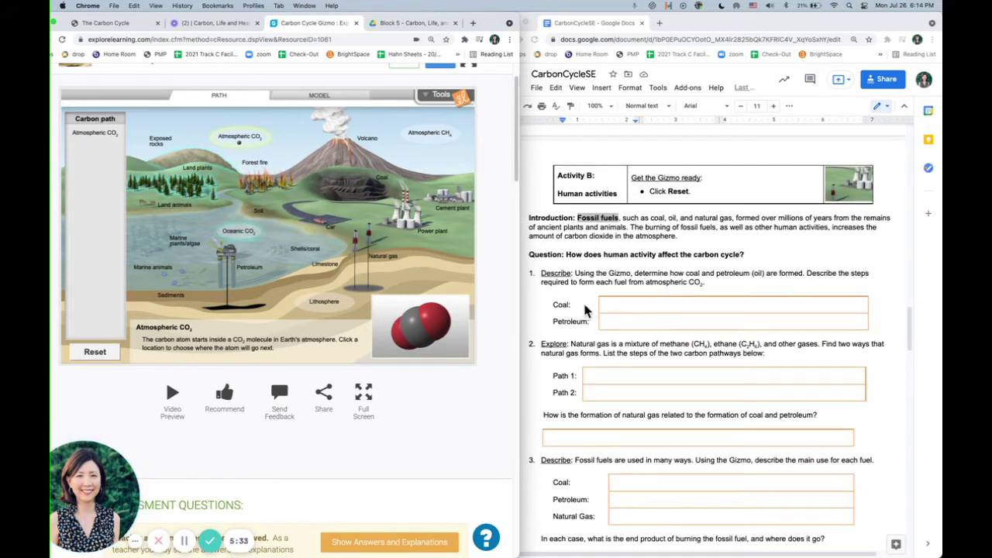
pyautogui.scroll(-3, 577, 308)
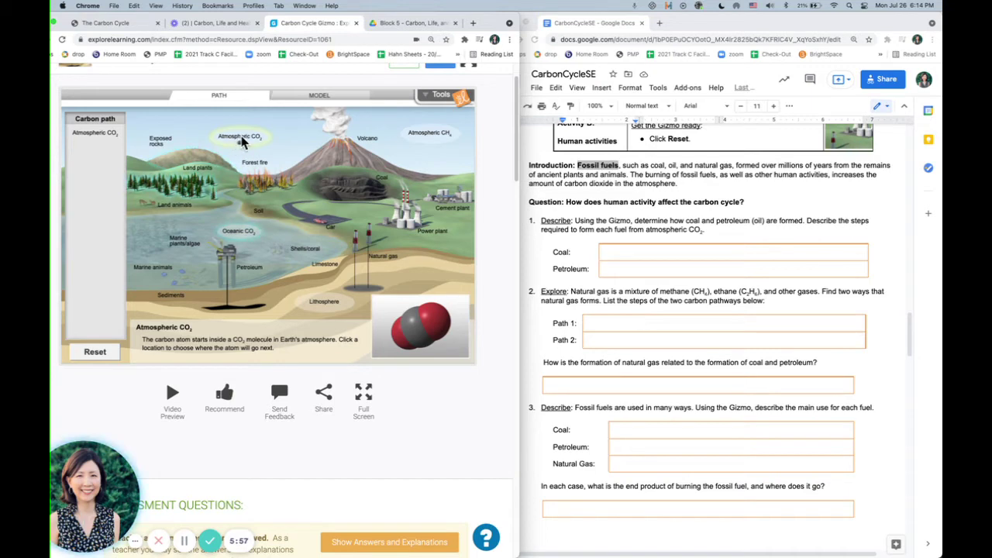
pyautogui.click(207, 195)
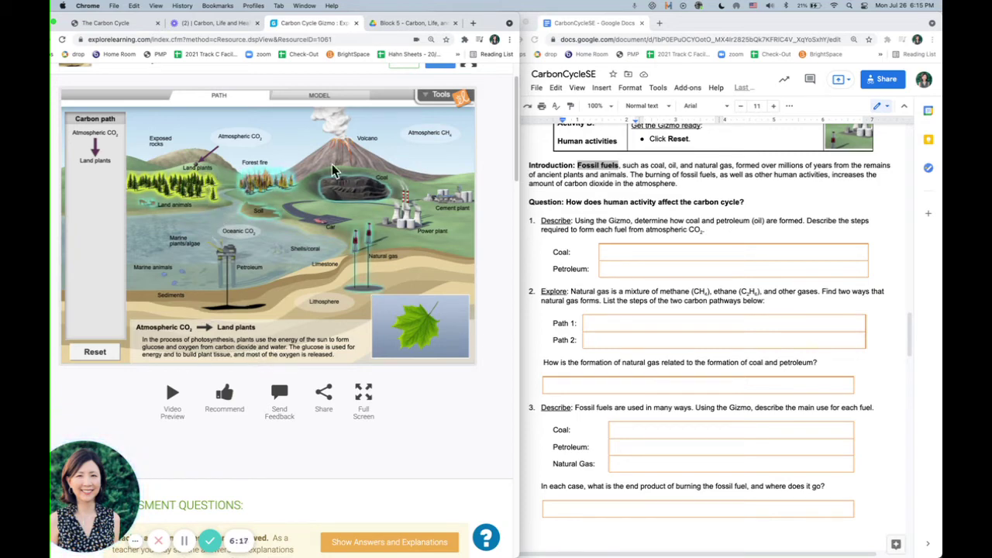
pyautogui.click(345, 183)
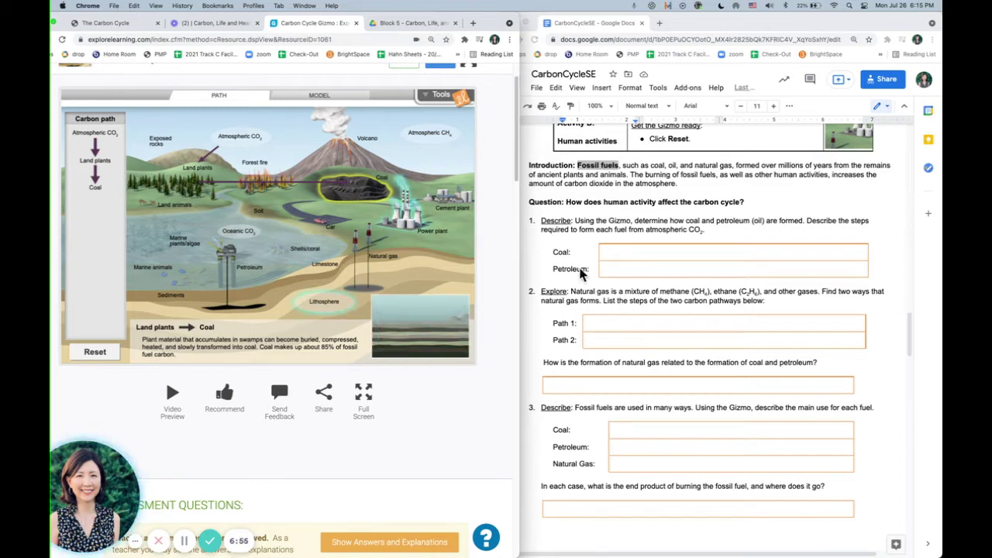
pyautogui.scroll(-1, 646, 329)
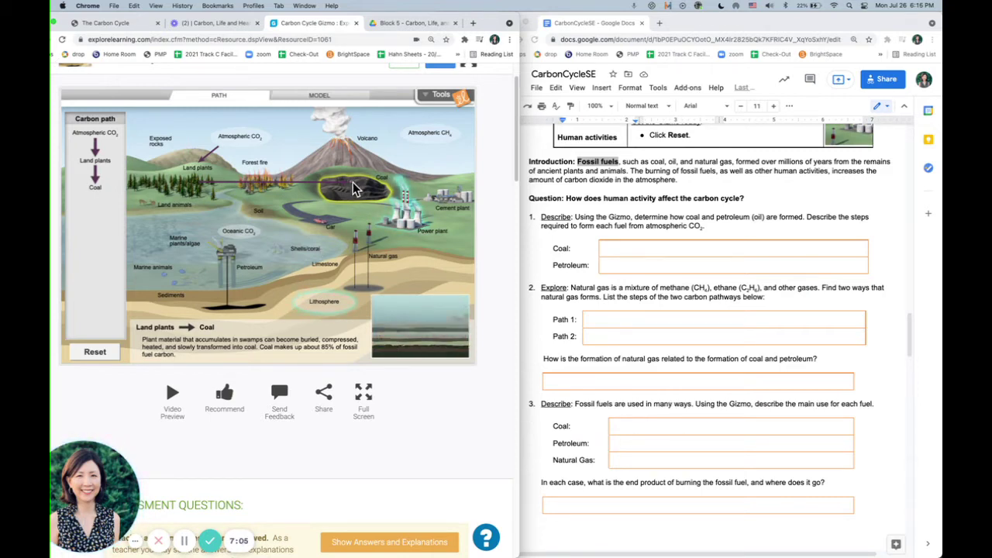
# Step: Extend the path from Coal to Power plant, noting about 32% of US electricity comes from coal
pyautogui.click(412, 223)
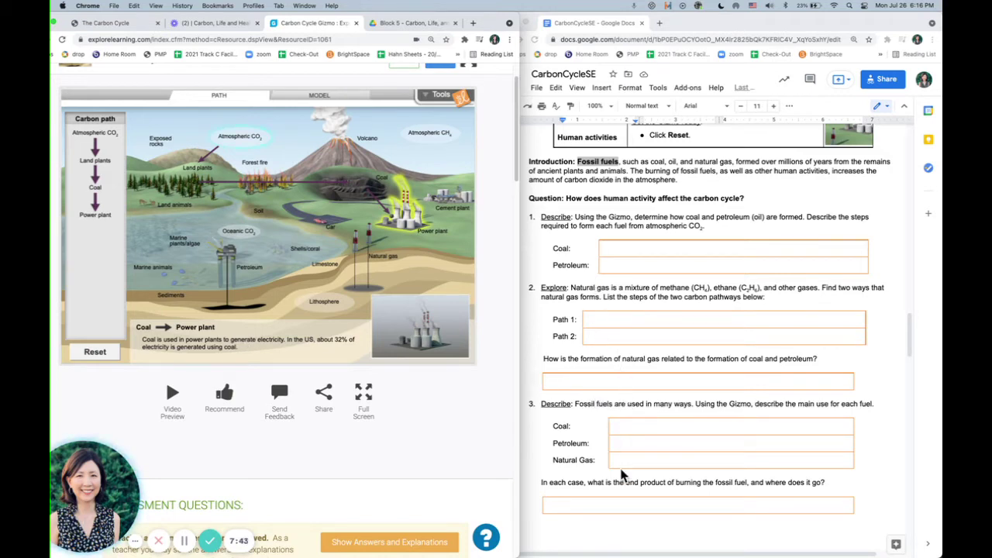
pyautogui.scroll(-2, 621, 461)
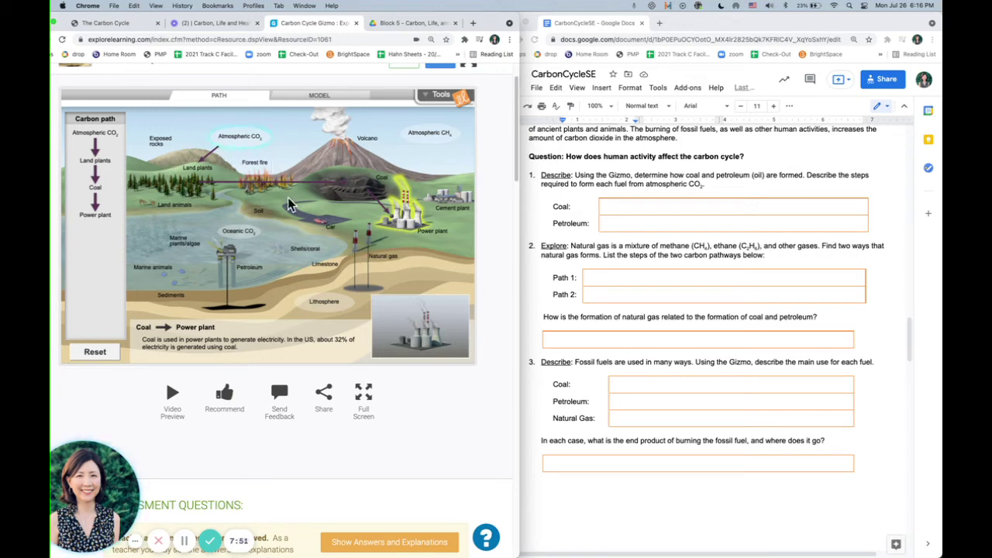
# Step: Reset the Gizmo path to Atmospheric CO2 and scroll past questions 5–7 to Activity C's Observe question
pyautogui.click(94, 352)
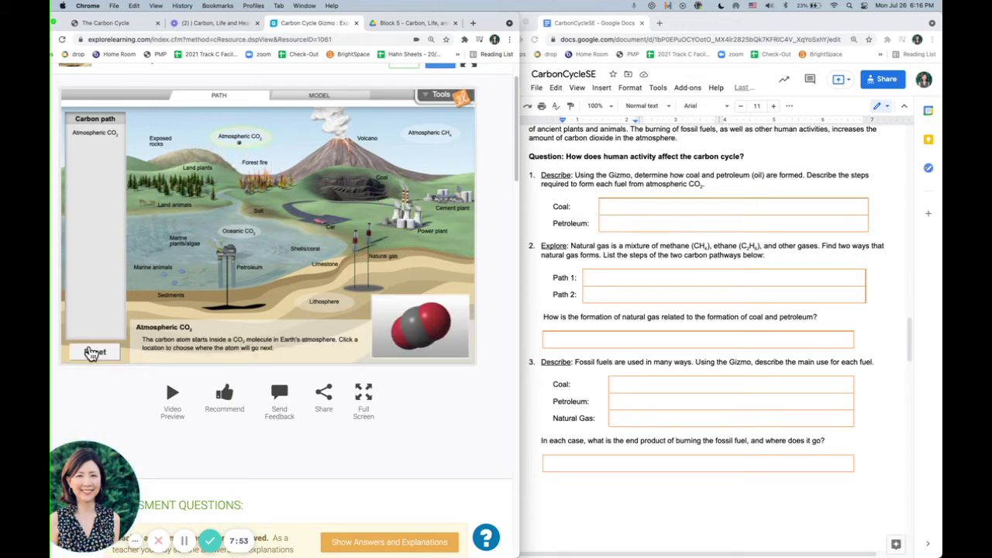
pyautogui.scroll(-3, 605, 359)
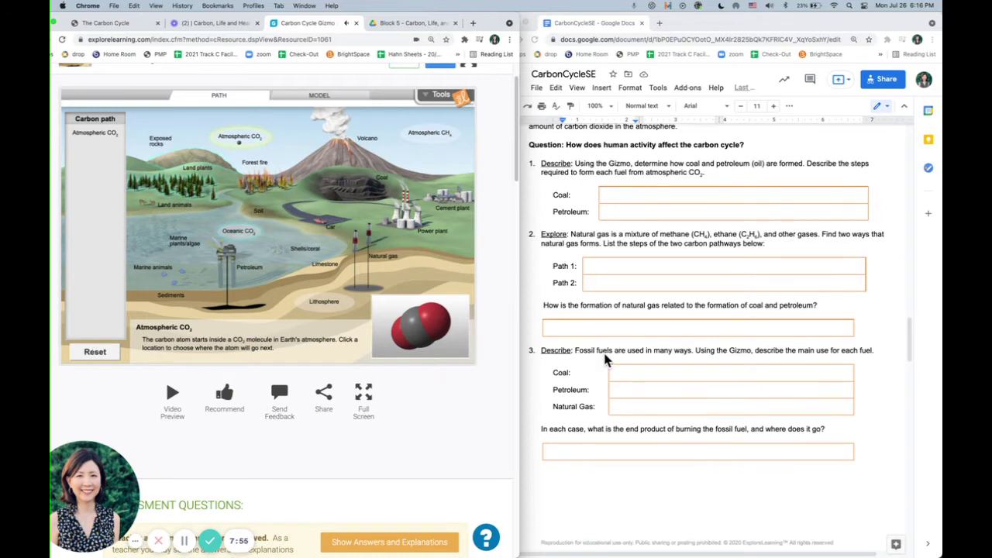
pyautogui.scroll(-8, 606, 361)
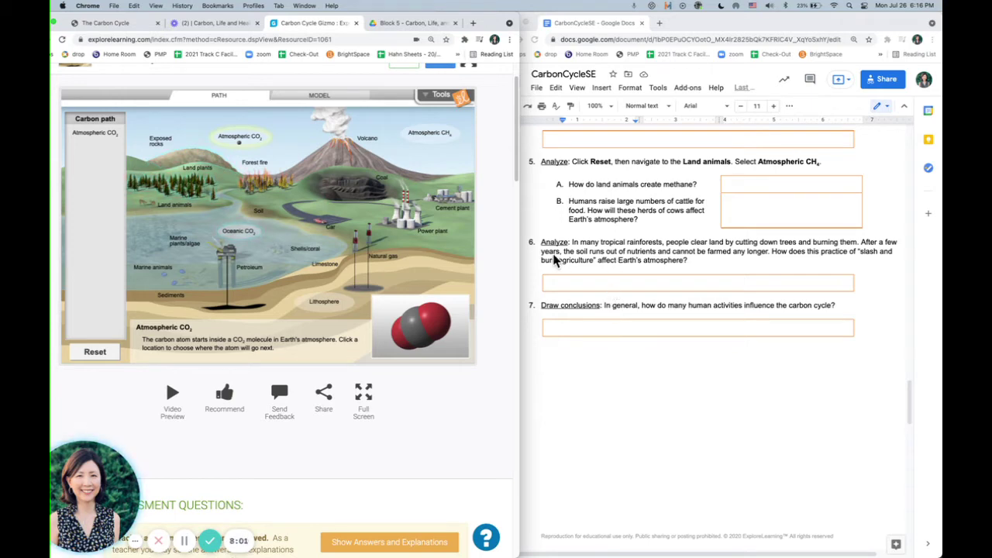
pyautogui.scroll(-3, 657, 313)
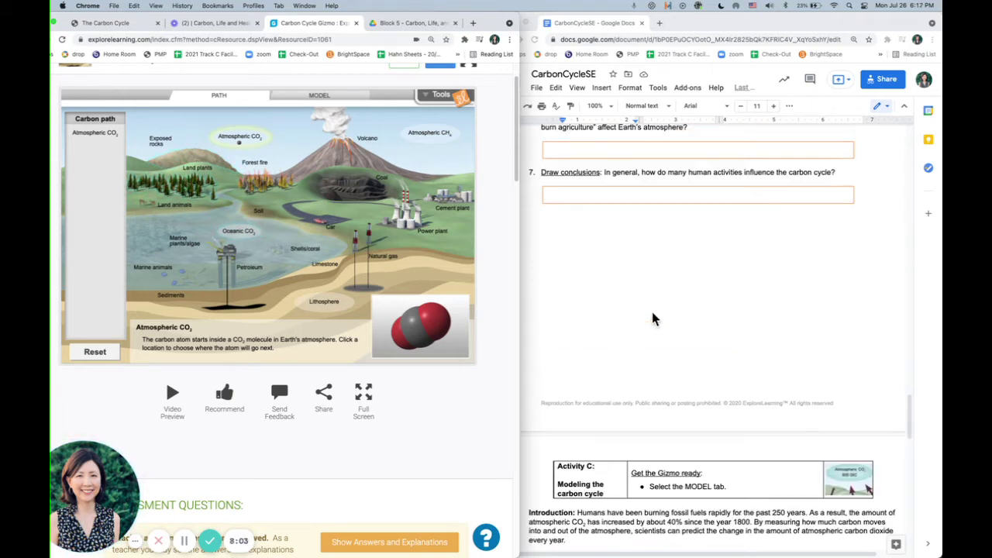
pyautogui.scroll(-2, 649, 310)
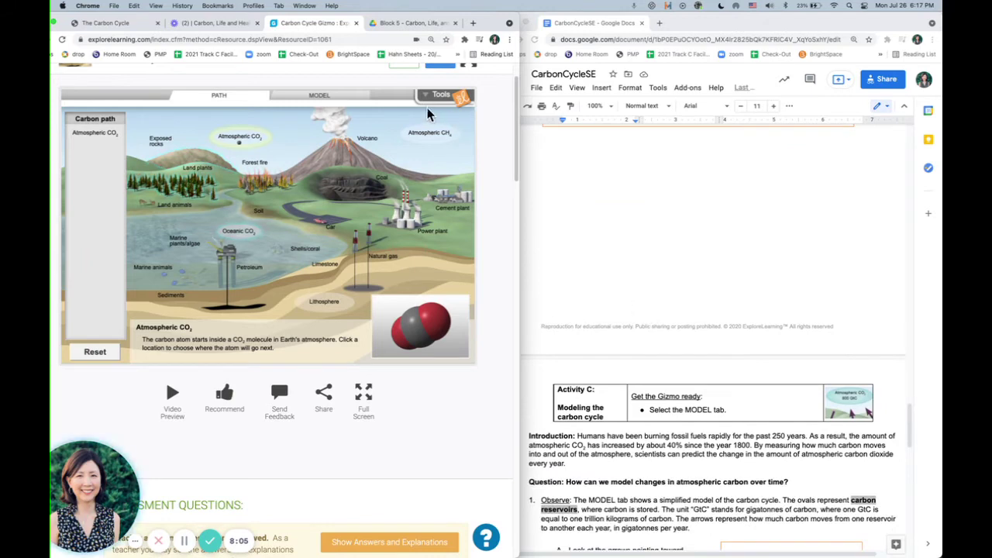
pyautogui.scroll(-1, 615, 234)
pyautogui.scroll(-4, 617, 241)
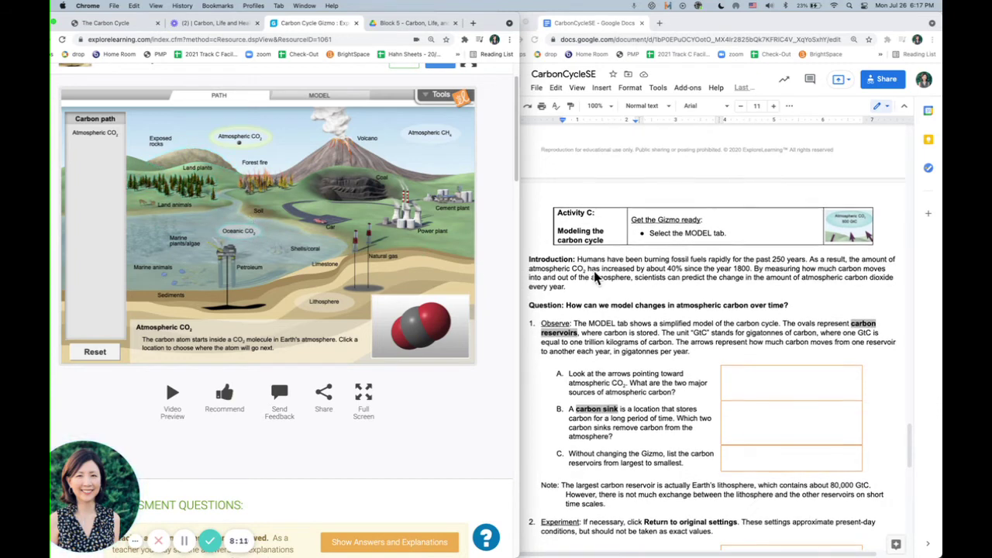
pyautogui.scroll(-1, 596, 273)
pyautogui.scroll(-2, 597, 256)
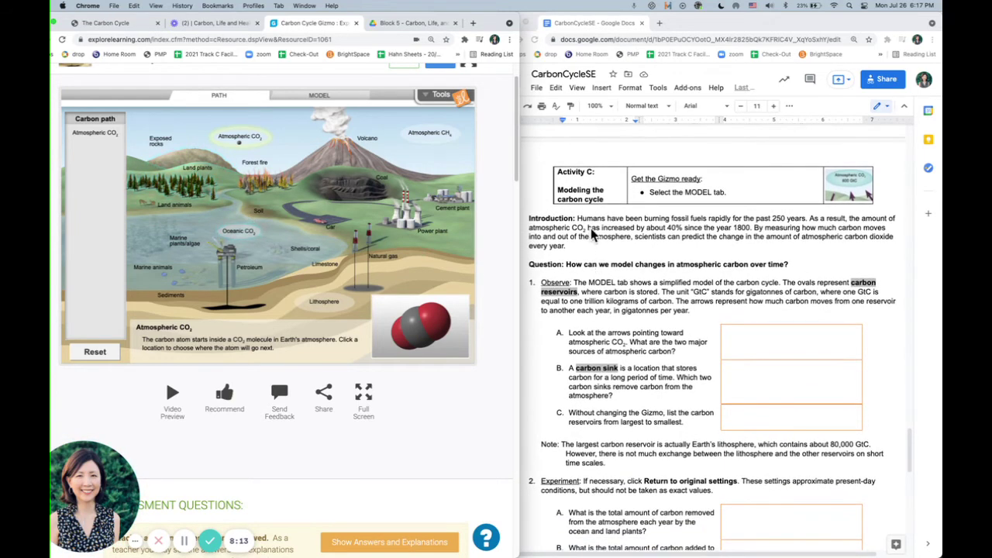
pyautogui.scroll(-1, 604, 233)
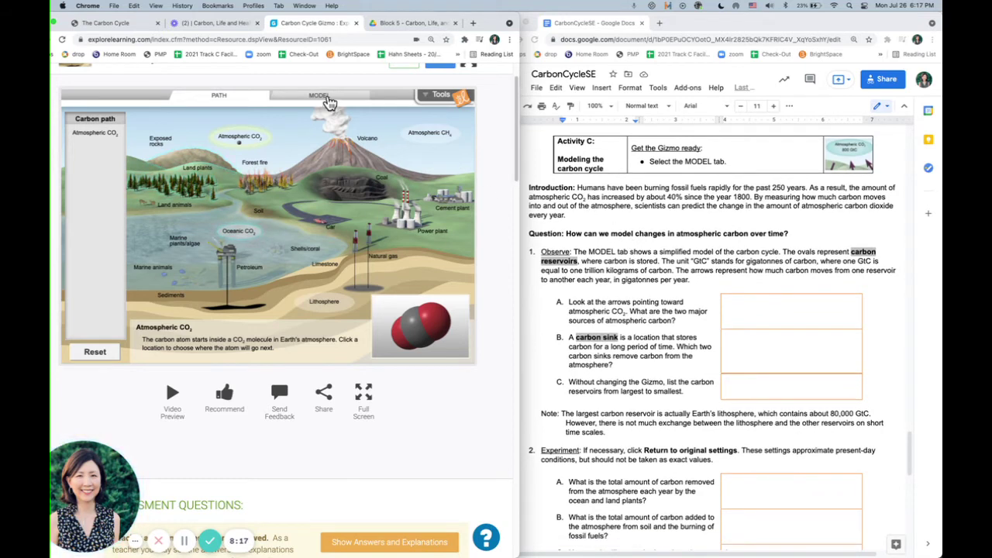
# Step: Switch the Gizmo to the MODEL tab, showing reservoir values such as Atmospheric CO2 at 850 GtC
pyautogui.click(324, 97)
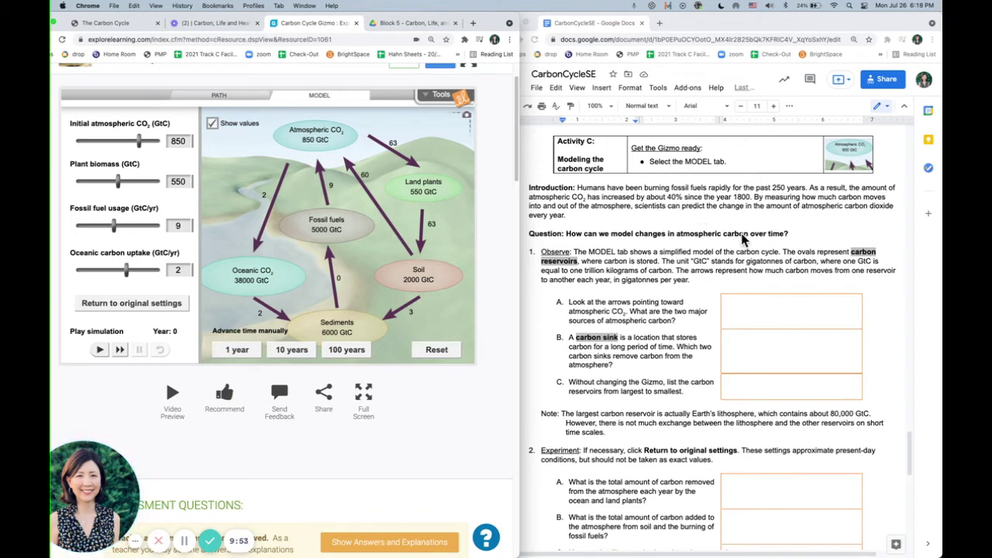
pyautogui.scroll(-4, 740, 242)
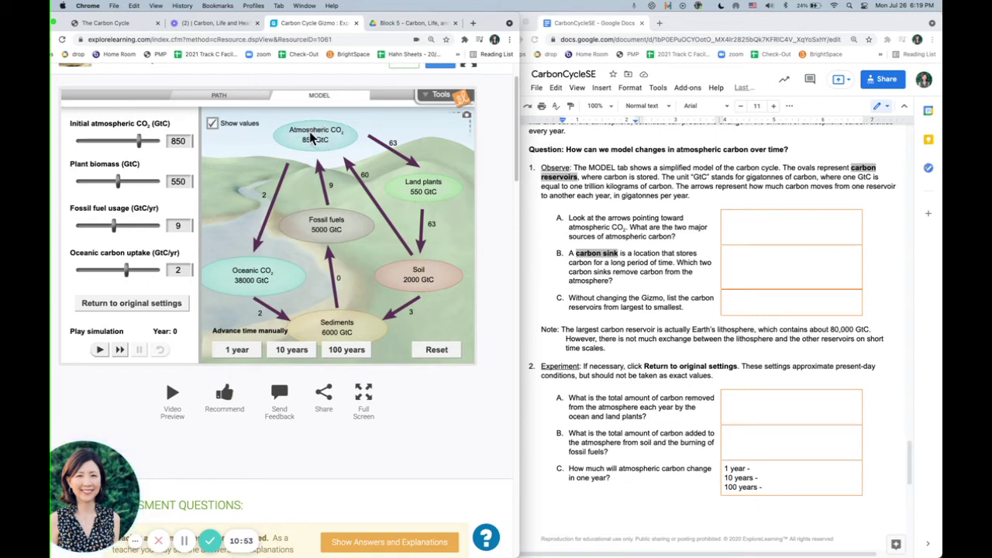
pyautogui.scroll(-2, 633, 271)
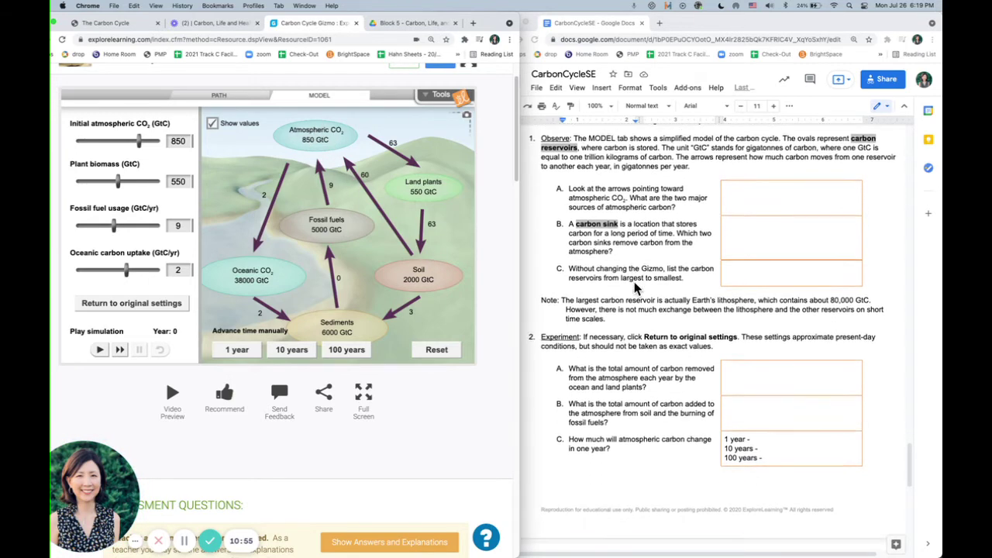
pyautogui.scroll(-1, 698, 291)
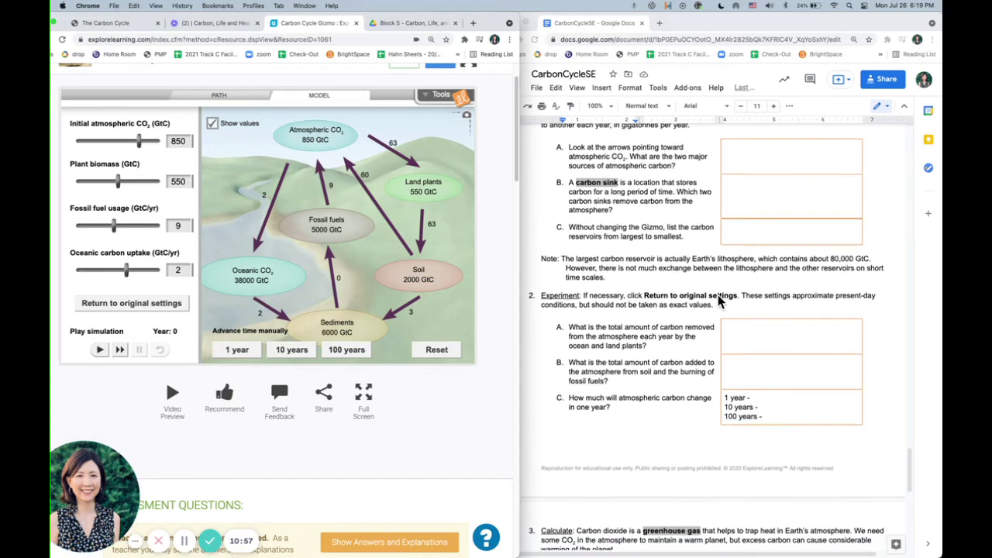
pyautogui.scroll(-1, 715, 301)
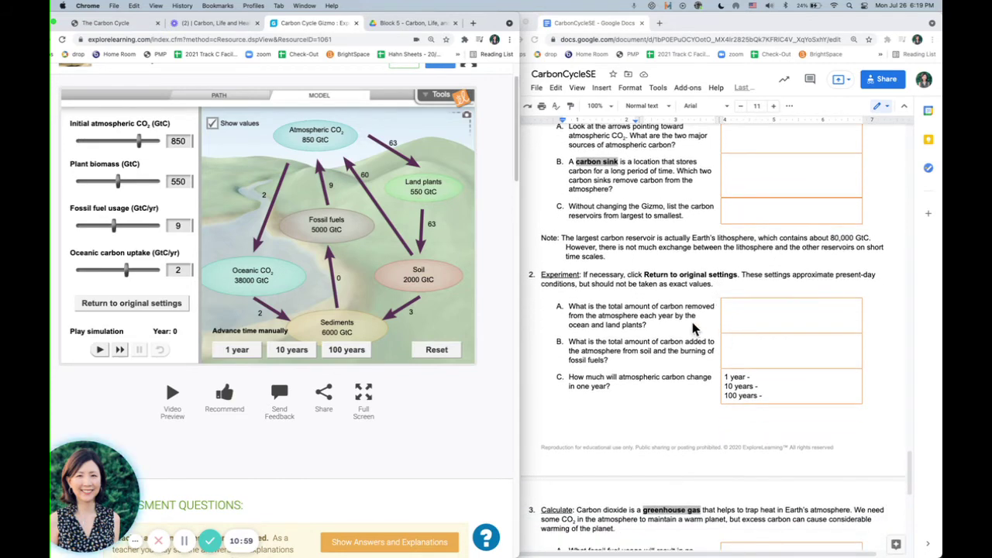
pyautogui.scroll(-1, 687, 338)
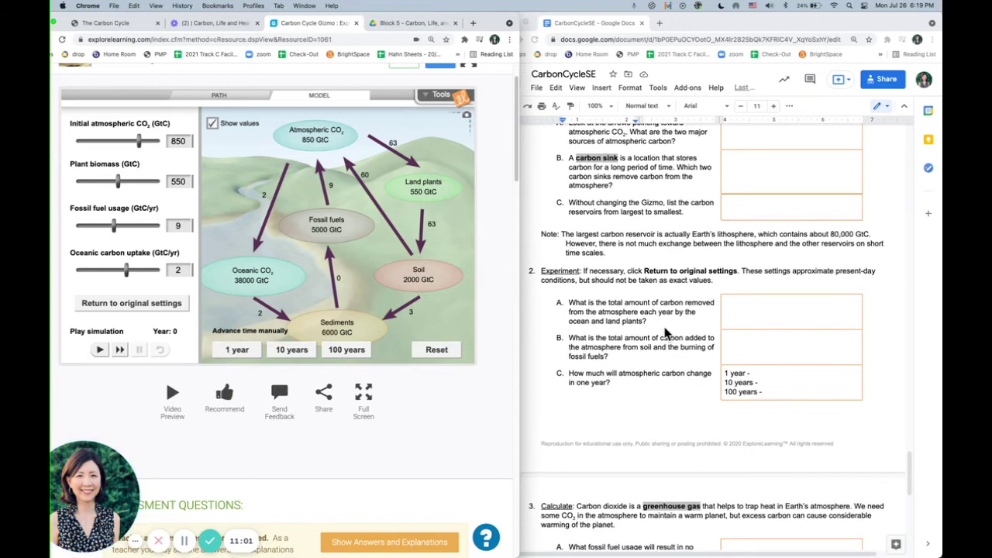
pyautogui.scroll(-1, 663, 332)
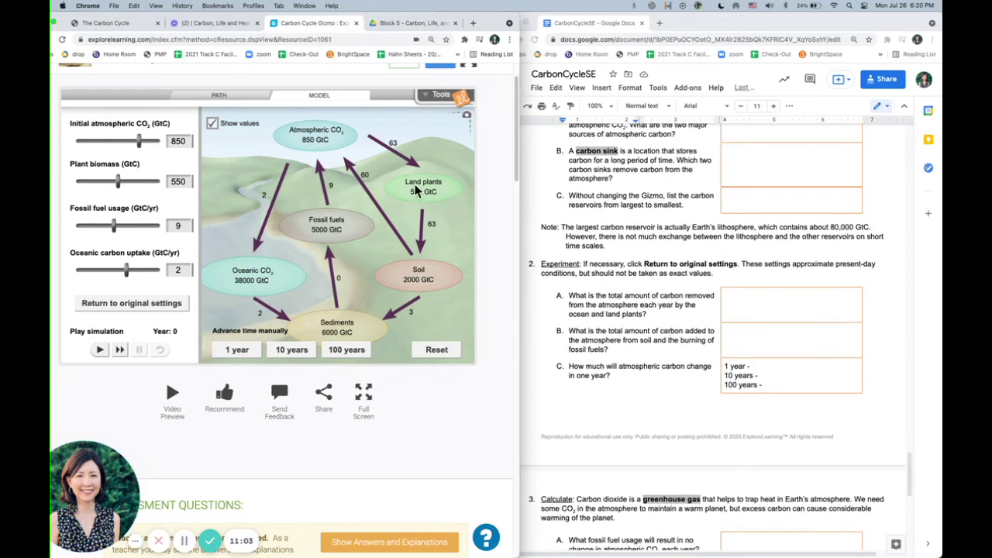
pyautogui.scroll(-1, 610, 295)
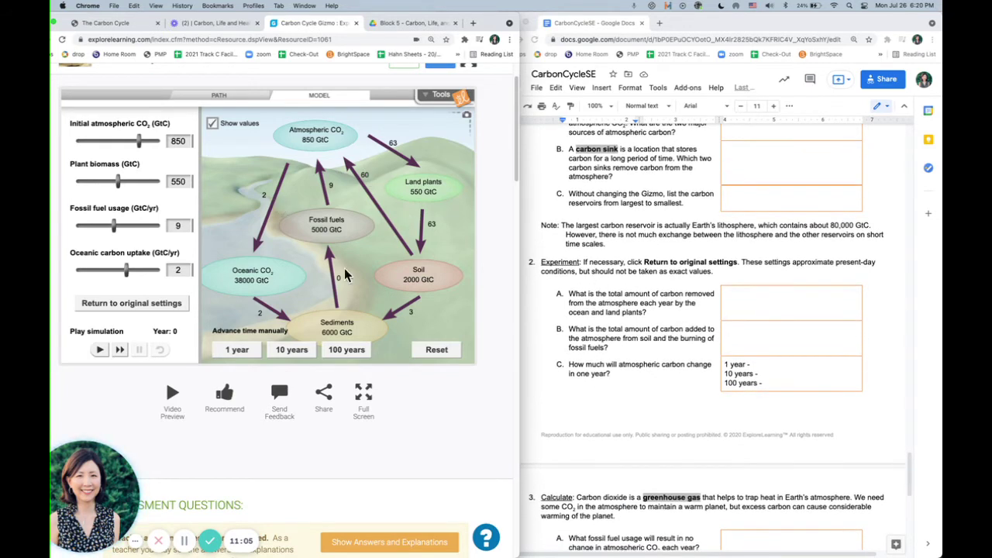
pyautogui.scroll(-1, 570, 328)
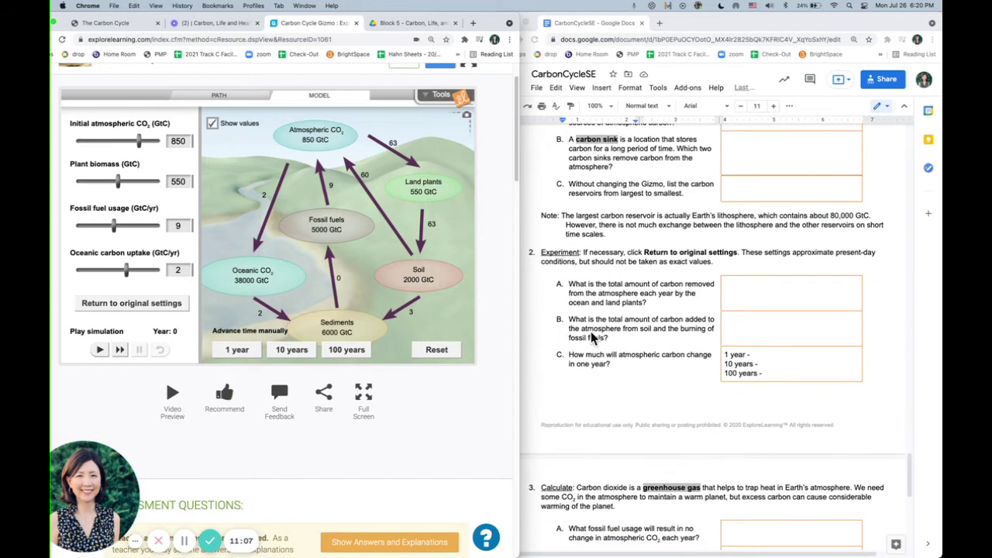
pyautogui.scroll(-3, 594, 338)
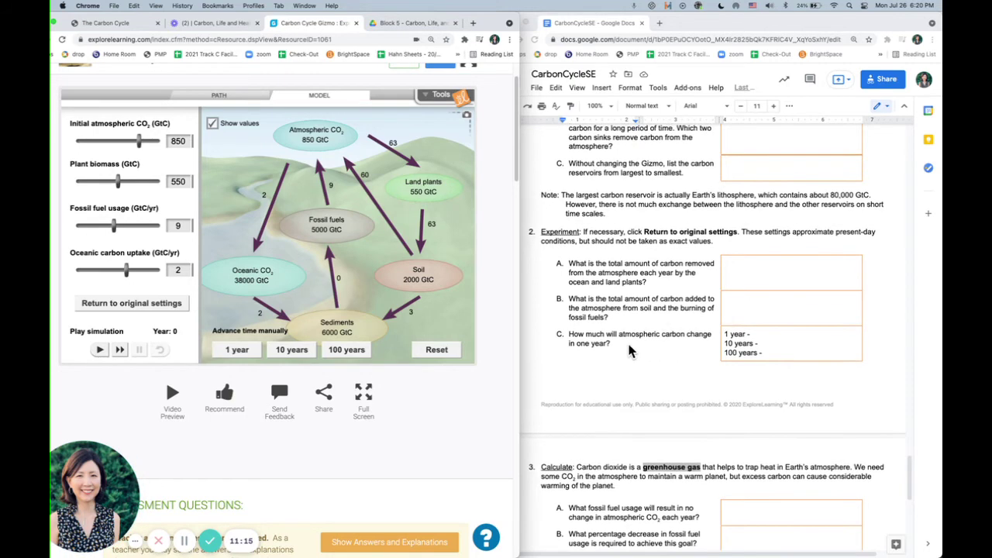
pyautogui.scroll(3, 628, 346)
pyautogui.scroll(2, 624, 352)
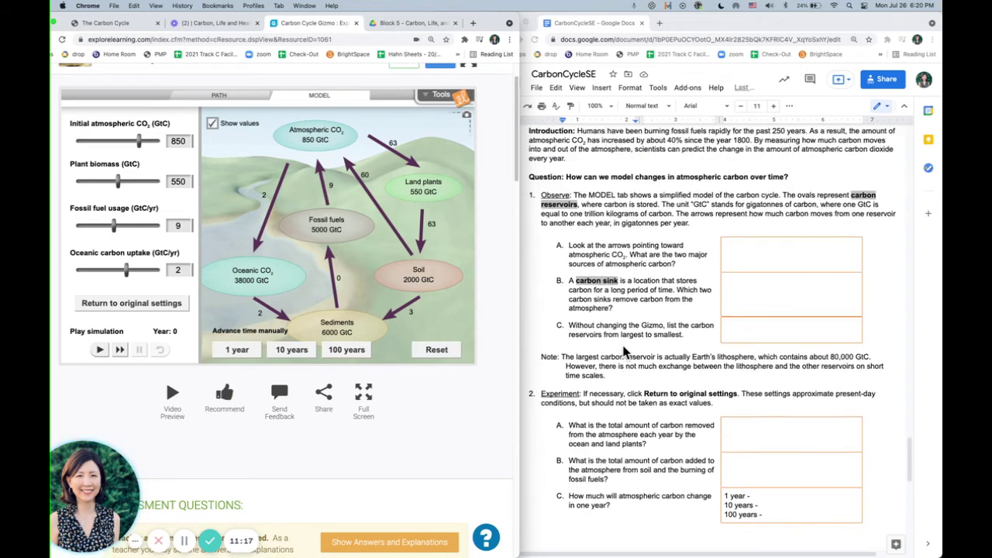
pyautogui.scroll(2, 628, 349)
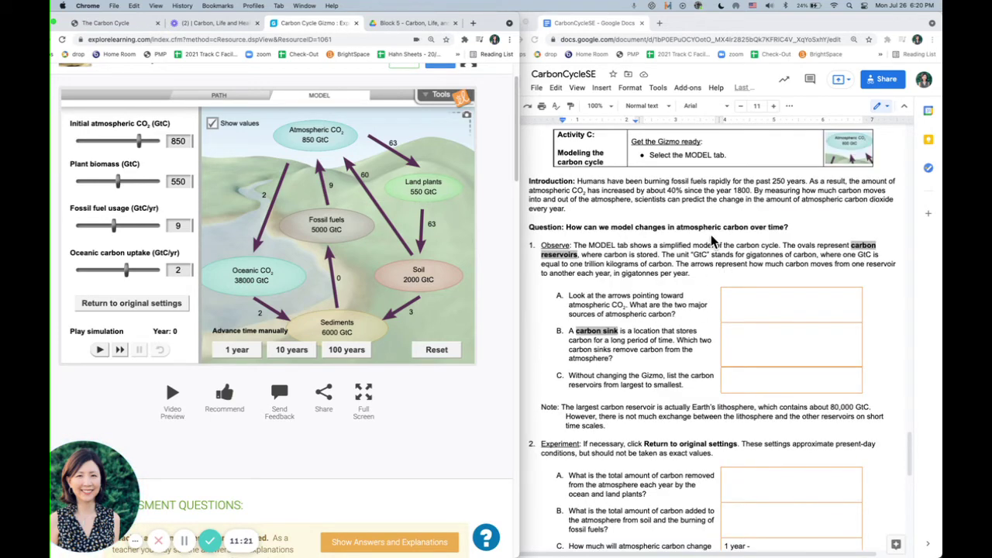
pyautogui.scroll(-1, 682, 269)
pyautogui.scroll(-1, 679, 282)
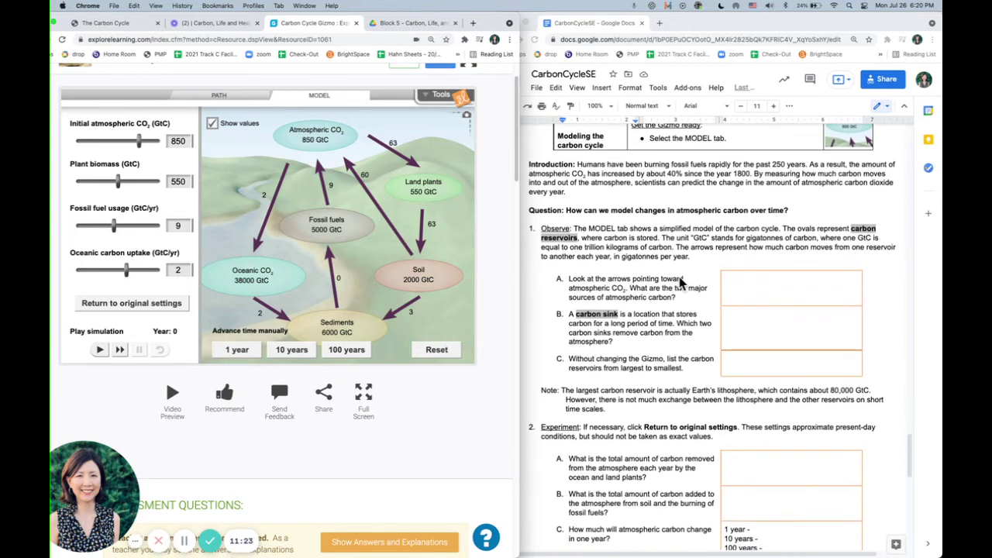
pyautogui.scroll(-4, 682, 285)
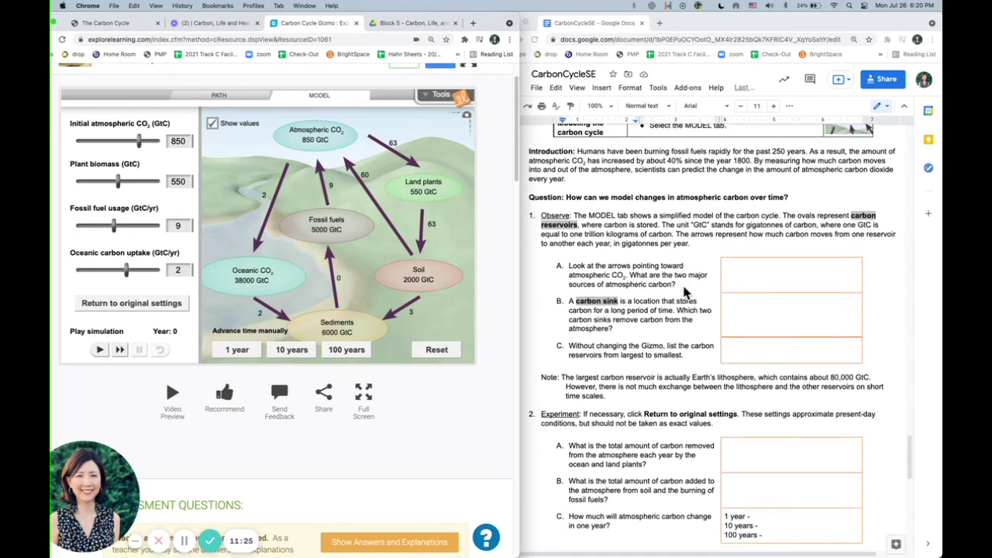
pyautogui.scroll(-4, 685, 300)
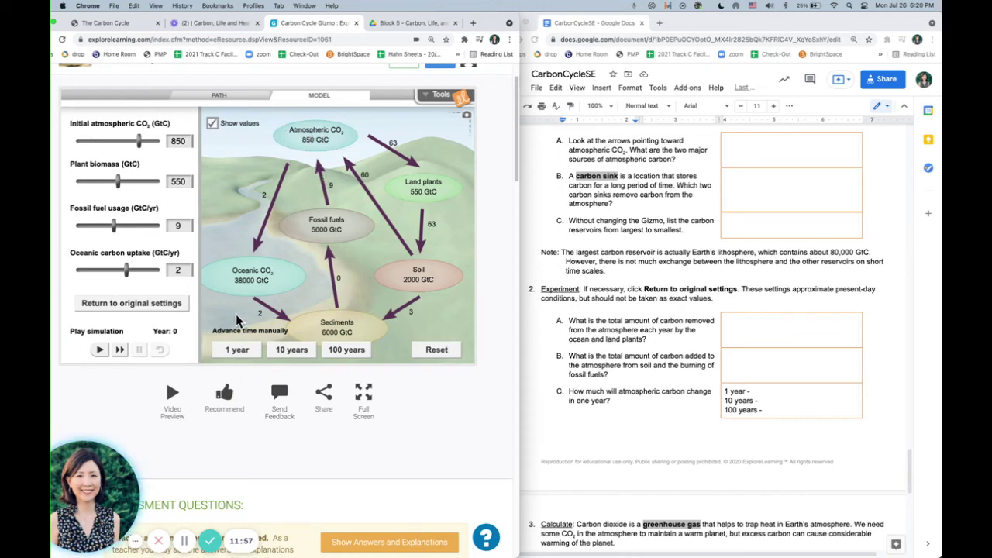
# Step: Advance the model 1 year twice and 10 years once, resetting to Year 0 after each run
pyautogui.click(238, 350)
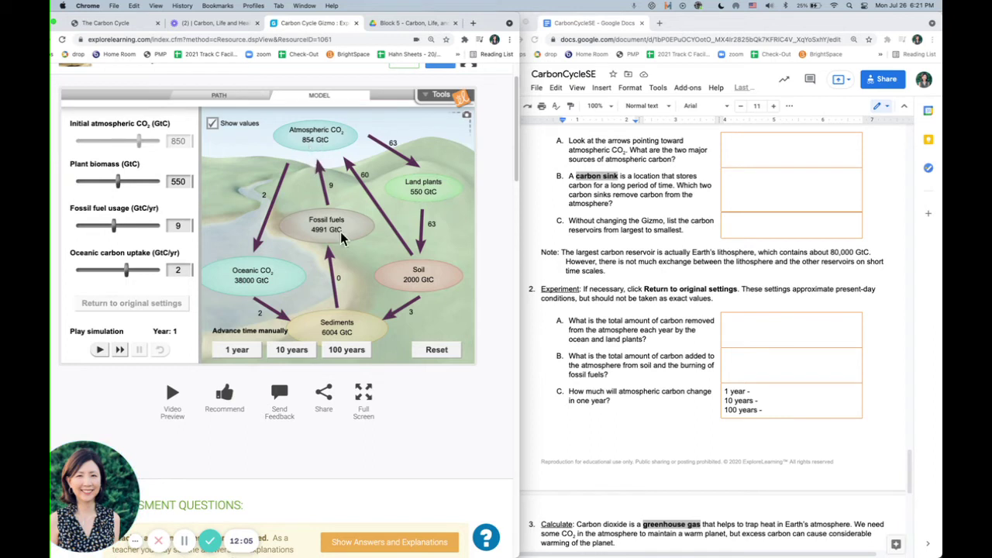
pyautogui.click(436, 349)
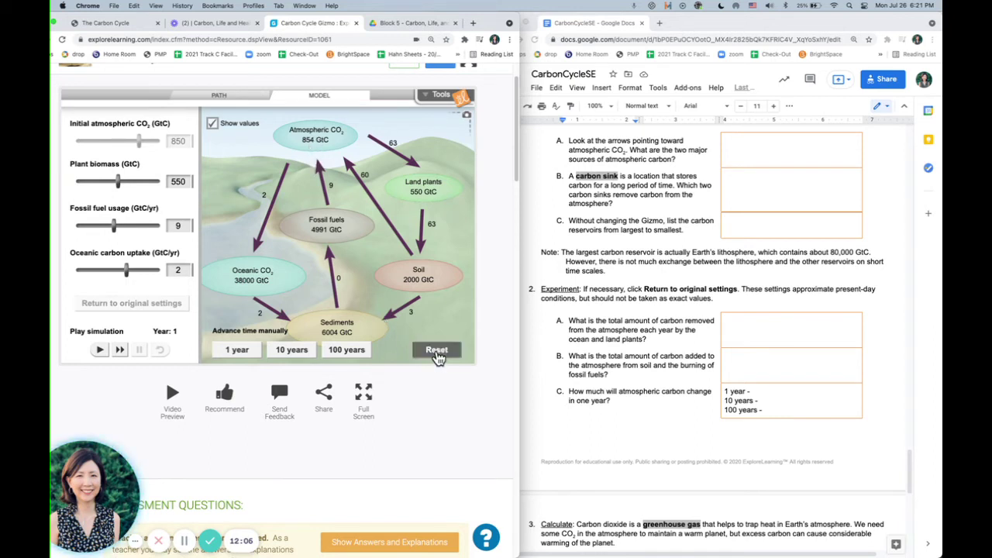
pyautogui.click(231, 348)
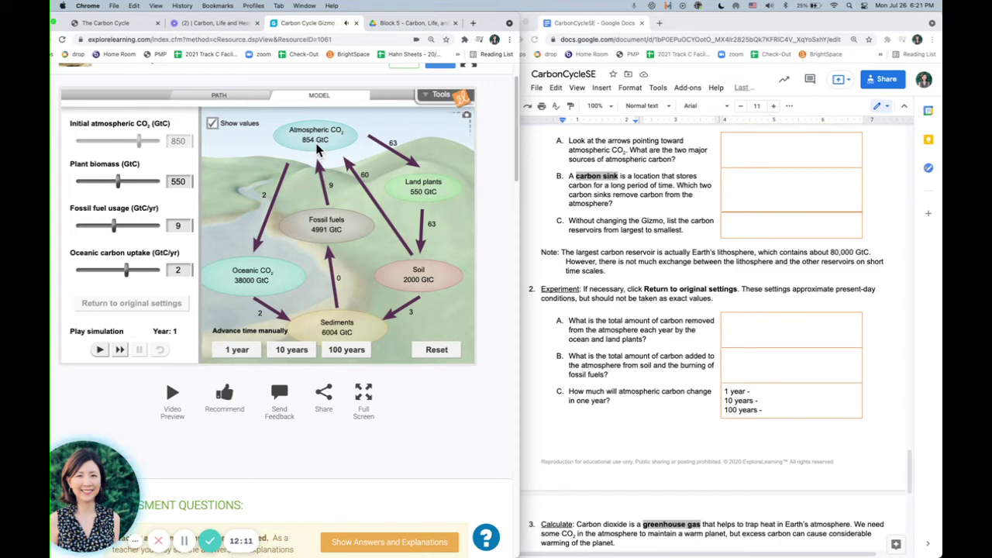
pyautogui.click(436, 351)
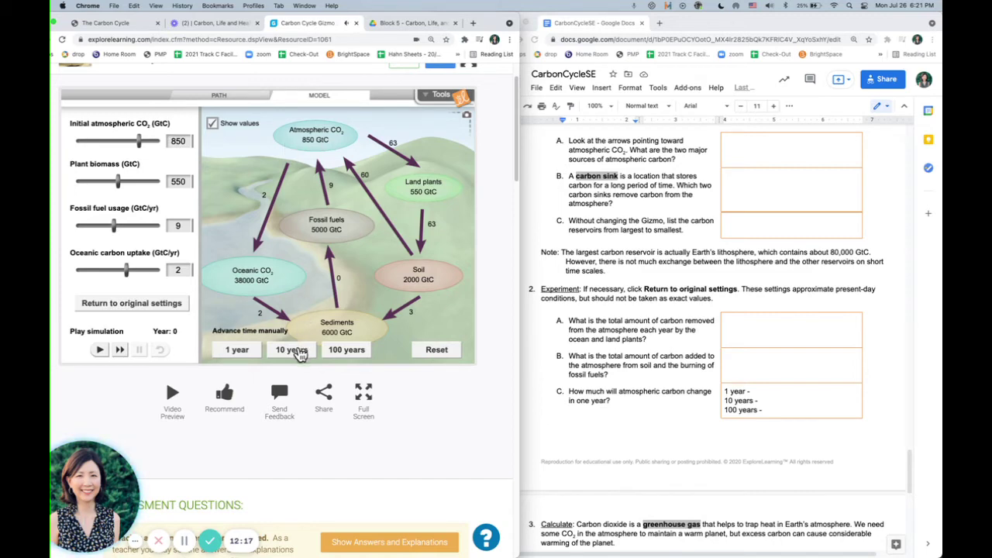
pyautogui.click(301, 353)
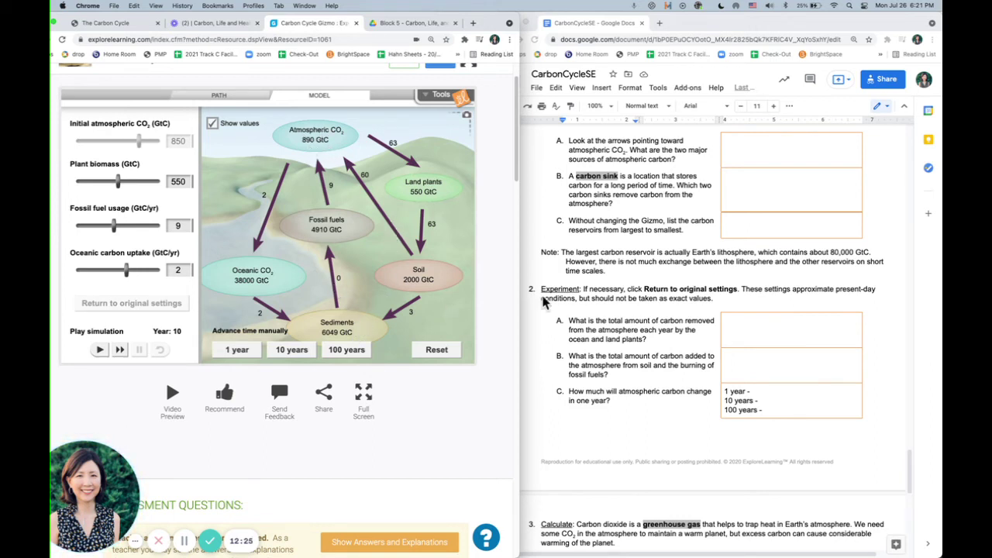
pyautogui.click(436, 349)
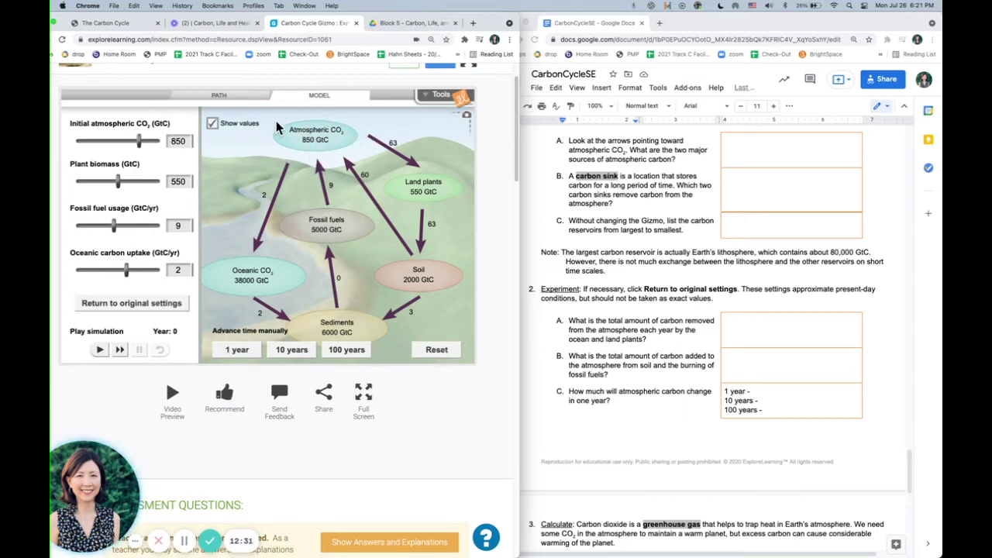
# Step: Scroll the CarbonCycleSE worksheet down to question 3 on fossil fuel usage and atmospheric CO2
pyautogui.scroll(-5, 666, 349)
pyautogui.scroll(-2, 663, 352)
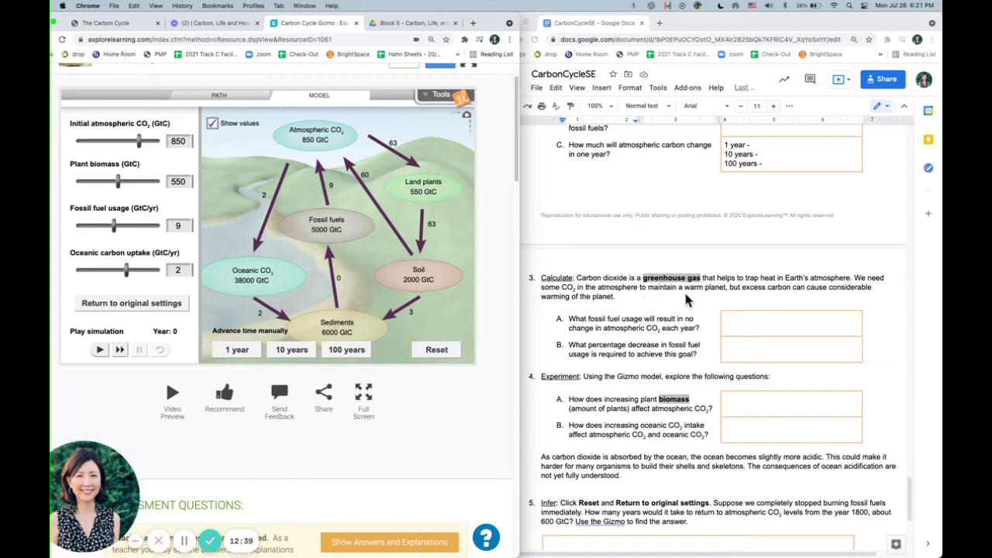
pyautogui.scroll(-1, 678, 295)
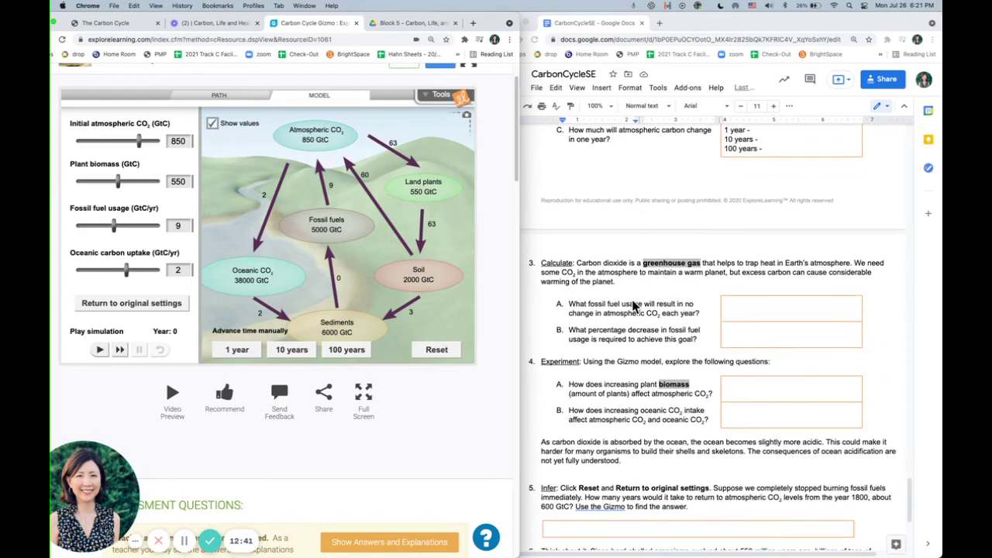
pyautogui.scroll(-1, 632, 300)
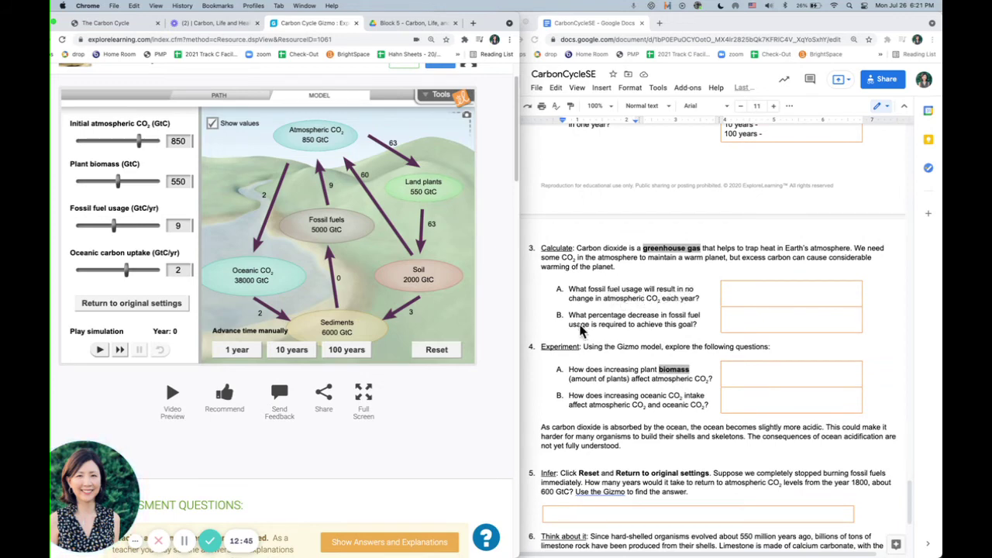
pyautogui.scroll(-1, 686, 308)
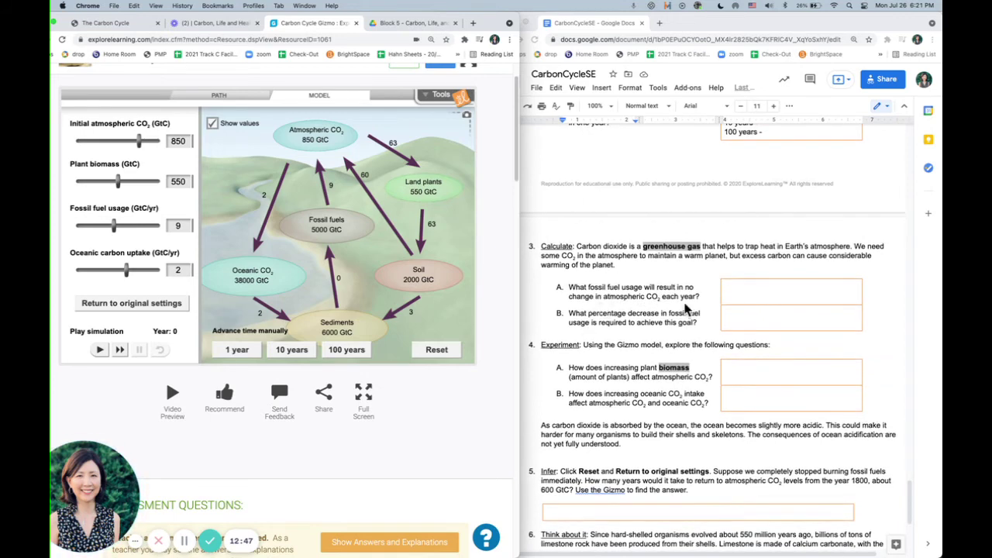
pyautogui.scroll(-2, 697, 314)
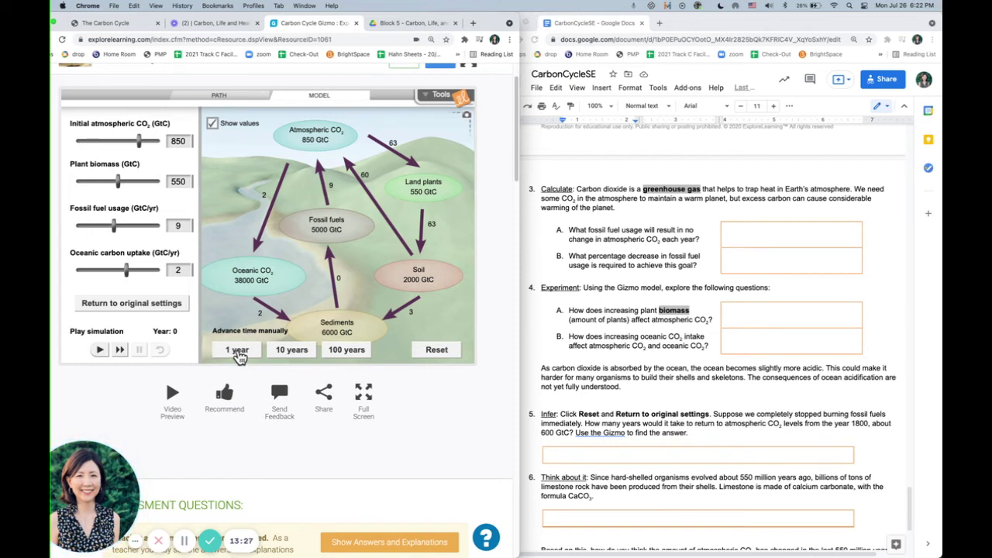
# Step: Run the model one year each at fossil fuel usage 9, 7 and 5 GtC/yr, resetting between trials
pyautogui.click(238, 351)
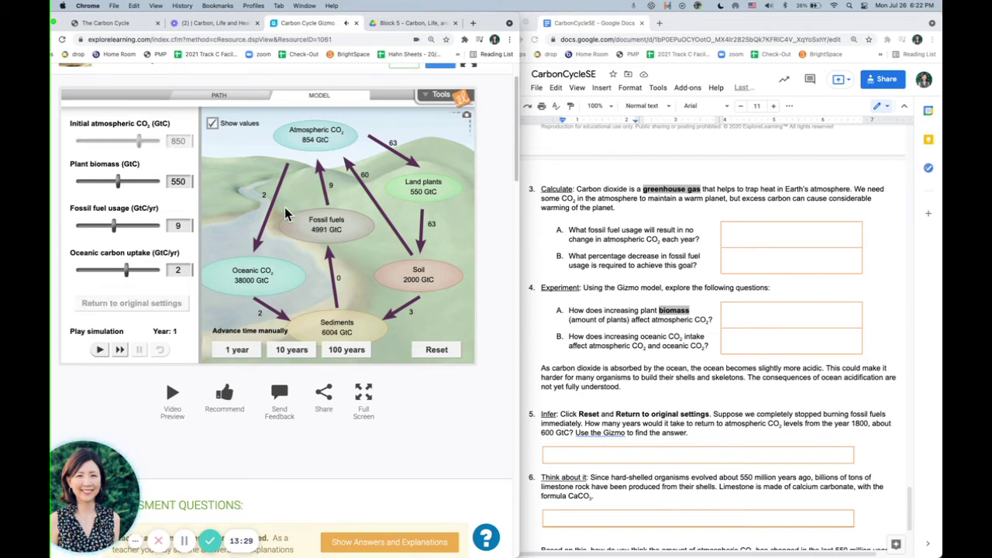
pyautogui.click(431, 355)
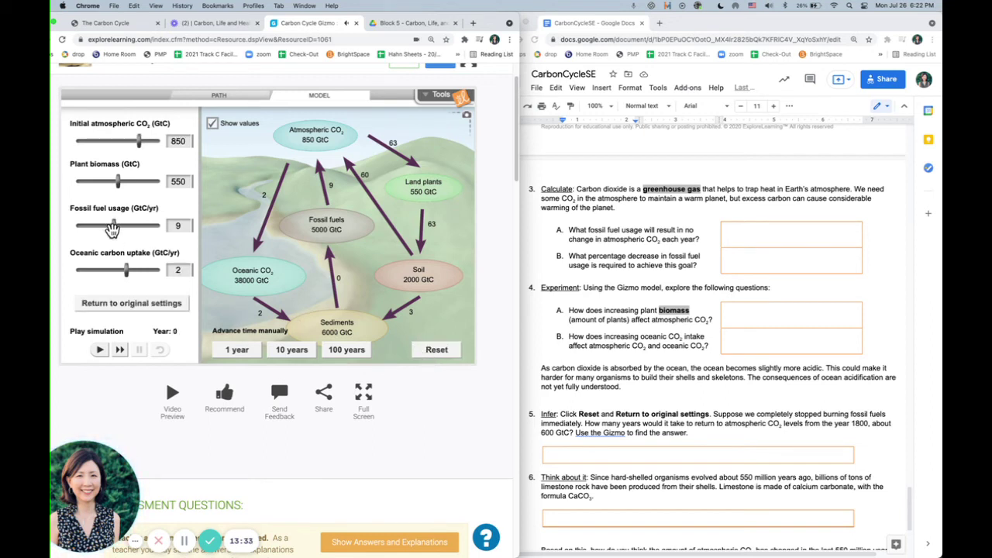
pyautogui.moveTo(111, 227); pyautogui.dragTo(107, 224)
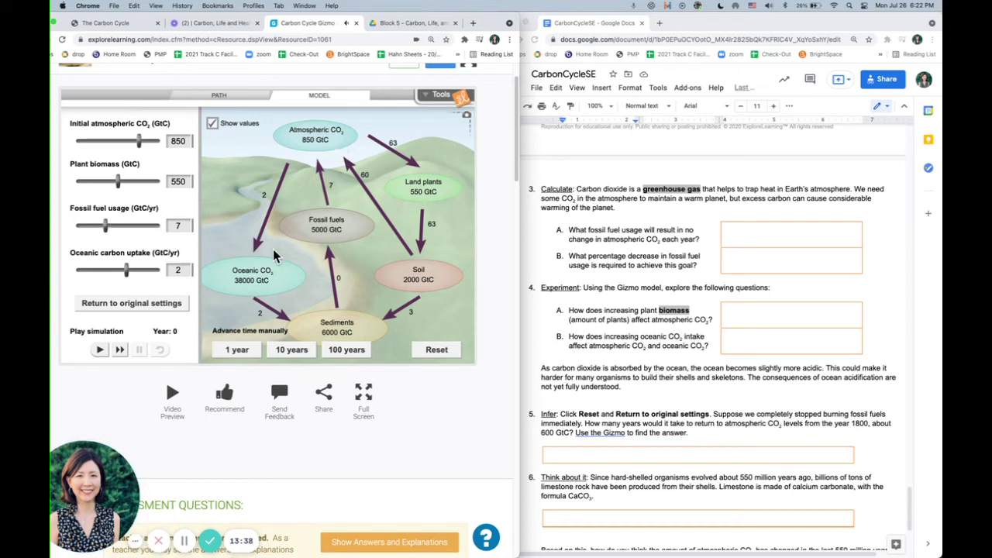
pyautogui.click(247, 352)
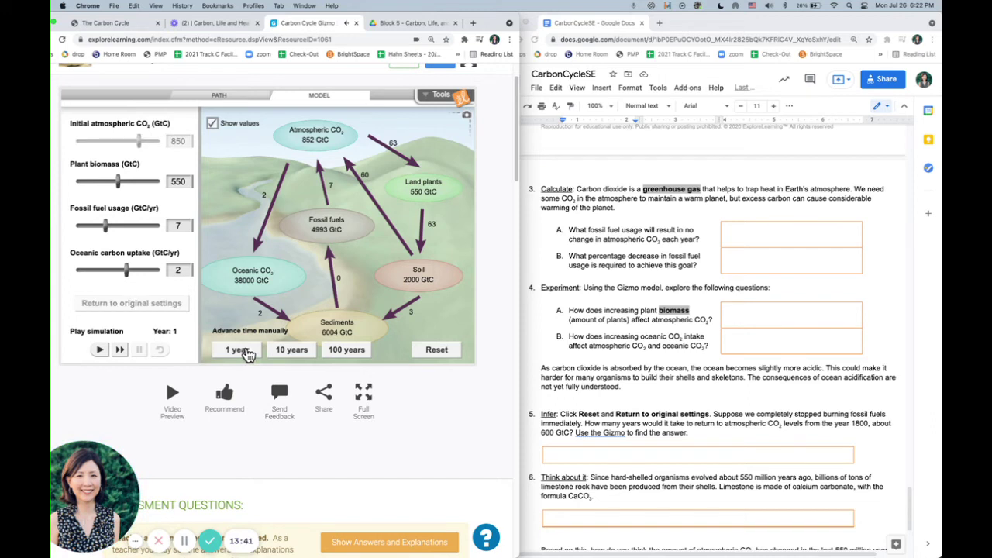
pyautogui.click(438, 351)
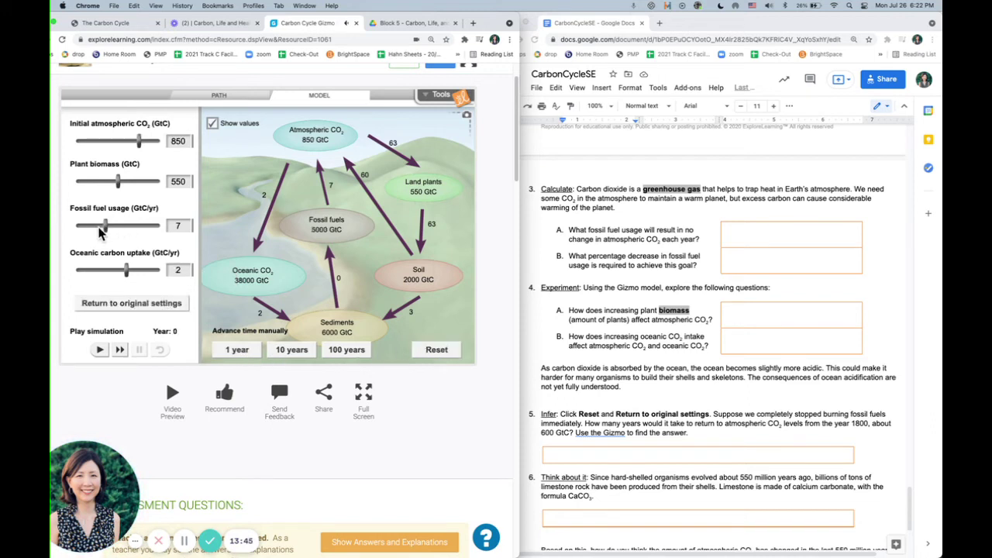
pyautogui.moveTo(101, 229); pyautogui.dragTo(96, 227)
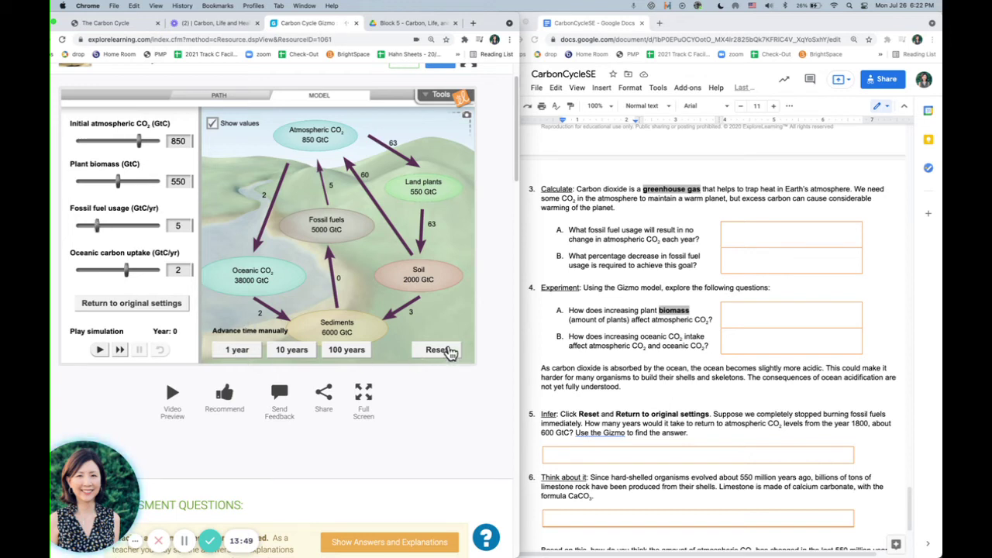
pyautogui.click(237, 352)
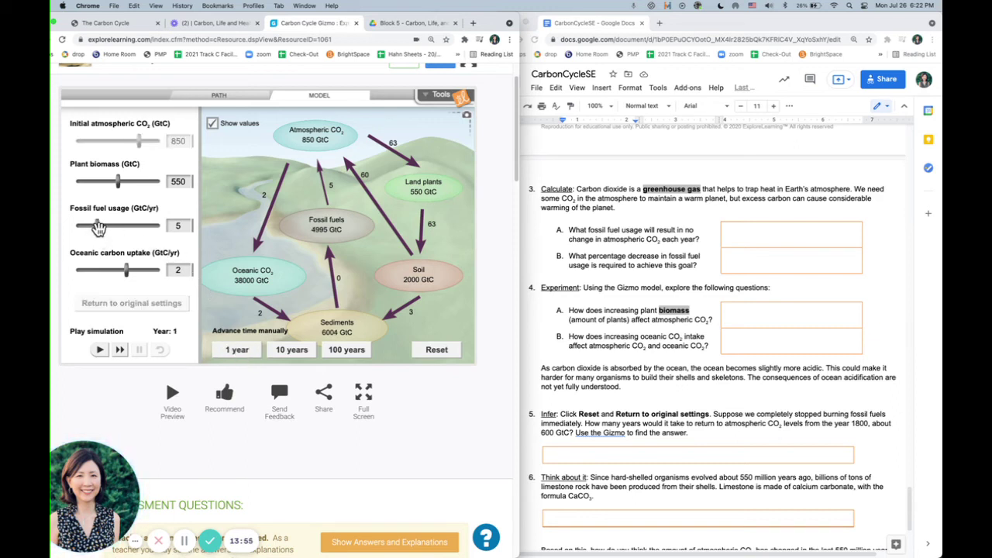
# Step: Try 6 GtC/yr for another year, then reset and return the Gizmo to original settings
pyautogui.moveTo(103, 231); pyautogui.dragTo(106, 230)
pyautogui.click(232, 351)
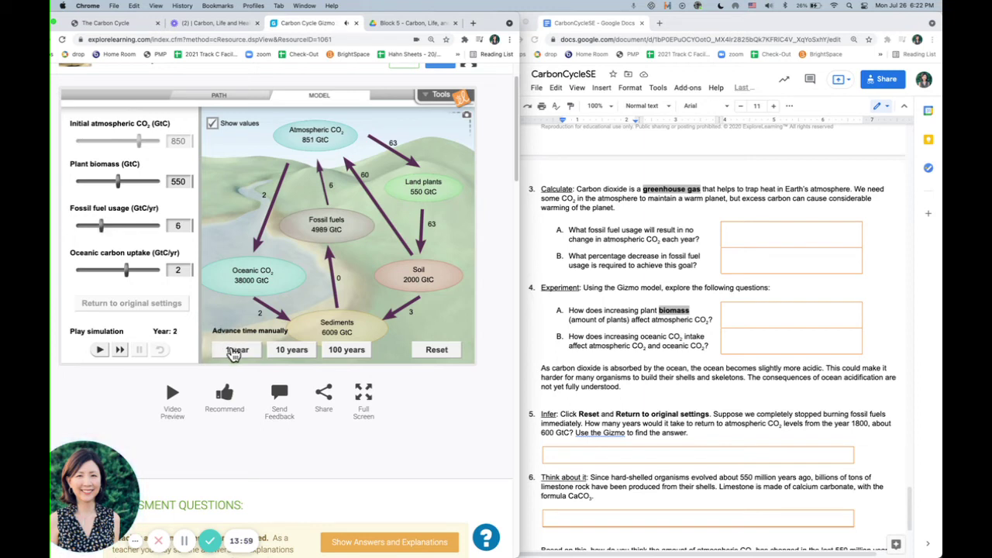
pyautogui.click(94, 227)
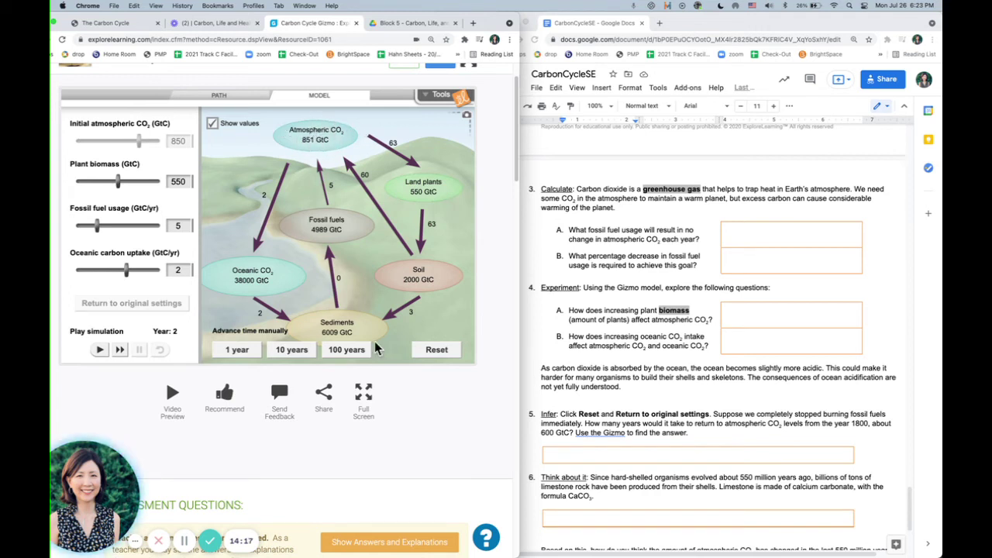
pyautogui.click(435, 351)
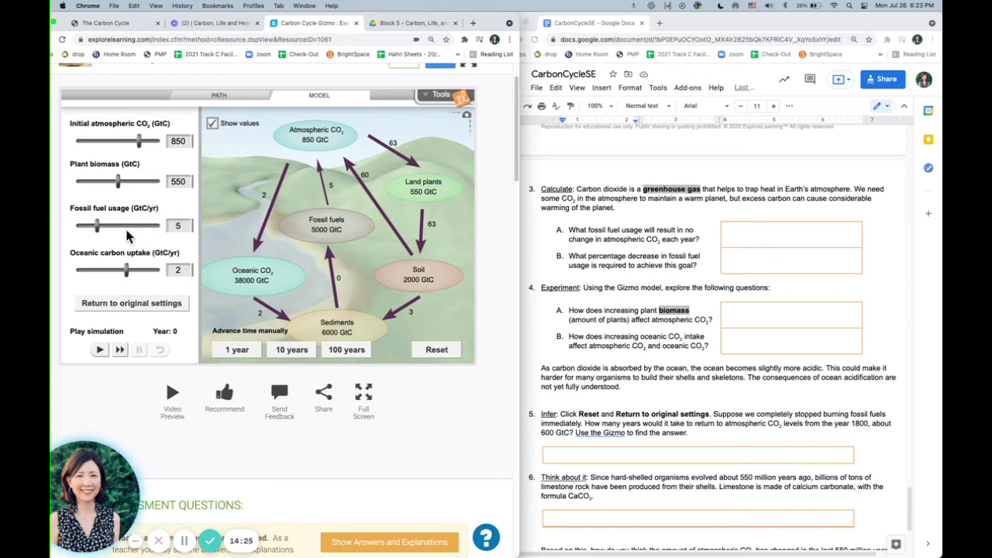
pyautogui.click(140, 304)
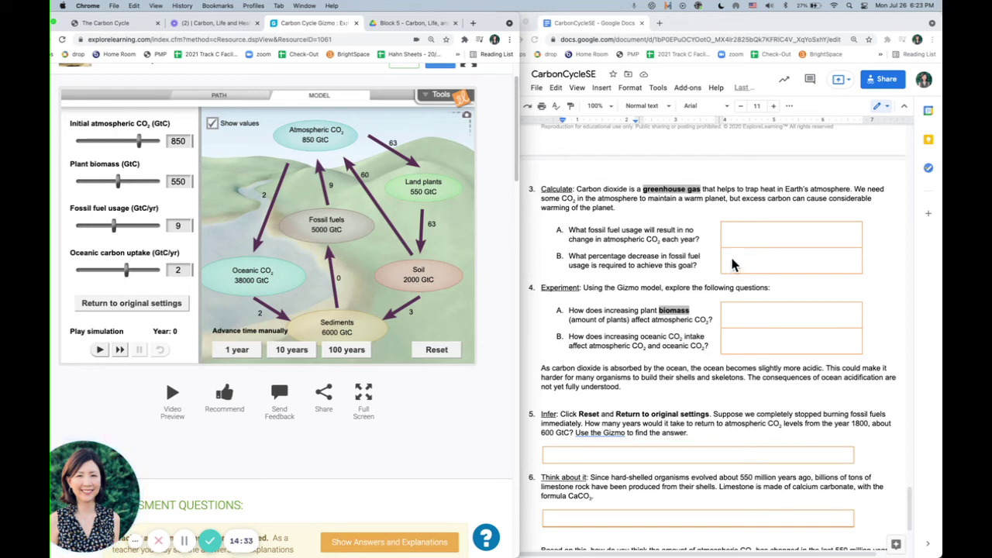
pyautogui.click(733, 263)
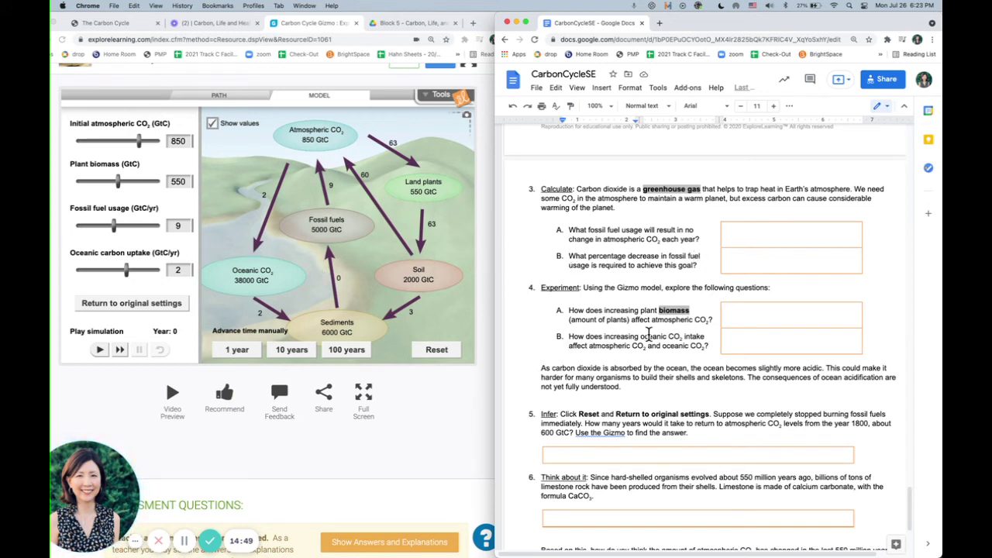
# Step: Run one year each with plant biomass at 720 and 840 GtC, then reset to original settings
pyautogui.scroll(-1, 640, 329)
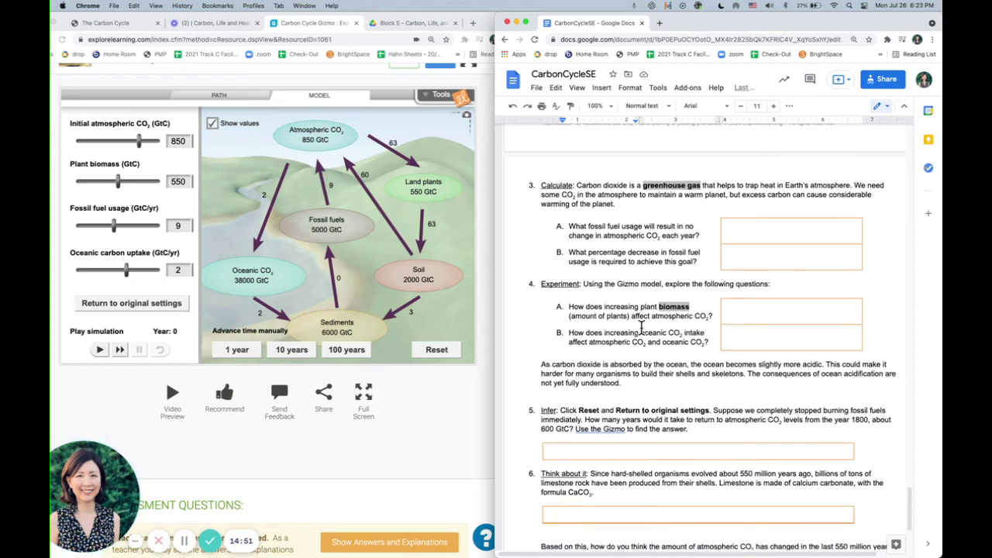
pyautogui.scroll(-2, 640, 330)
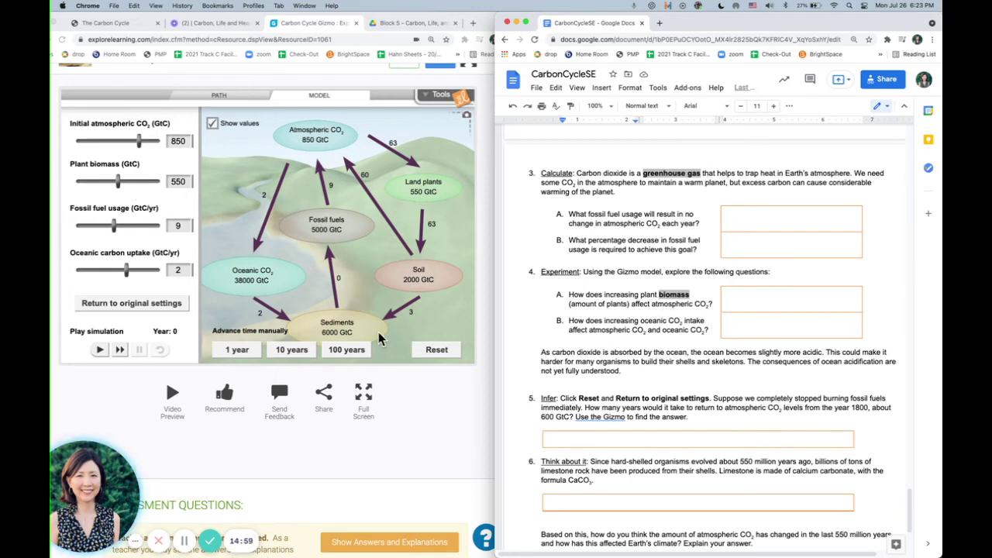
pyautogui.click(131, 186)
pyautogui.click(131, 181)
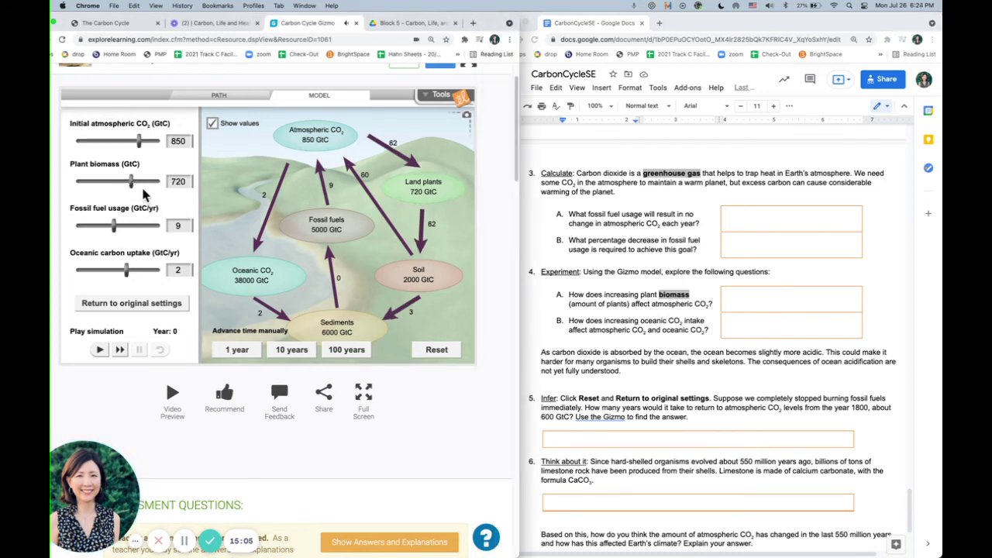
pyautogui.click(240, 350)
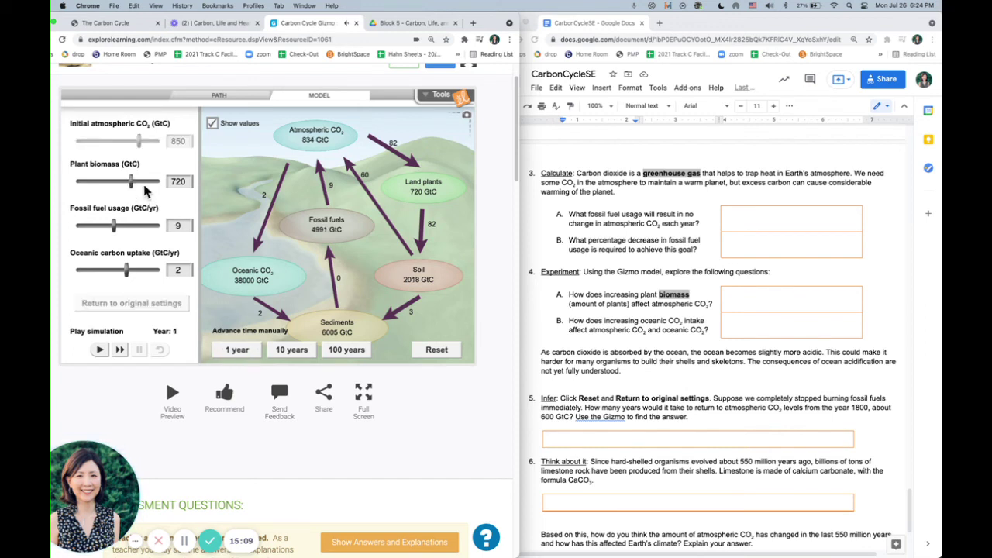
pyautogui.click(140, 182)
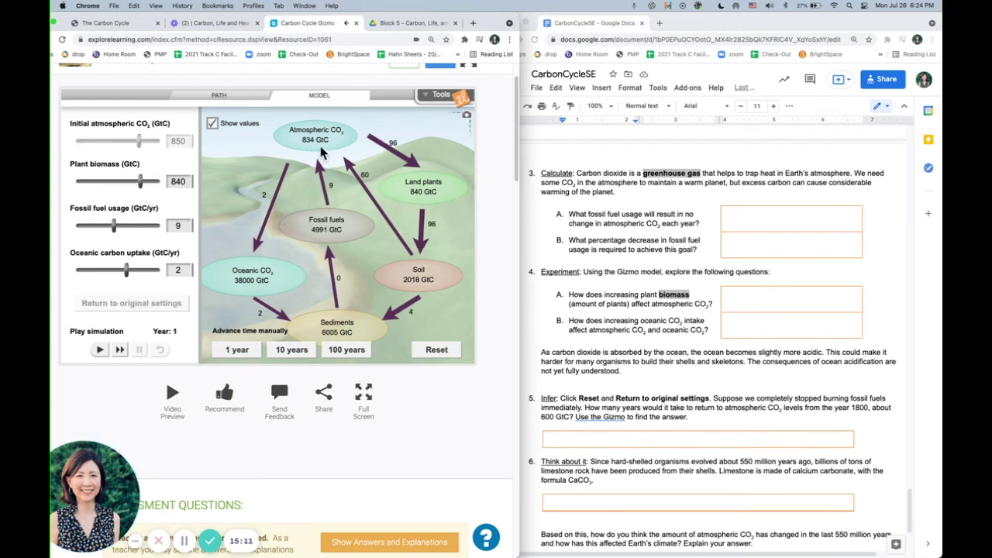
pyautogui.click(237, 351)
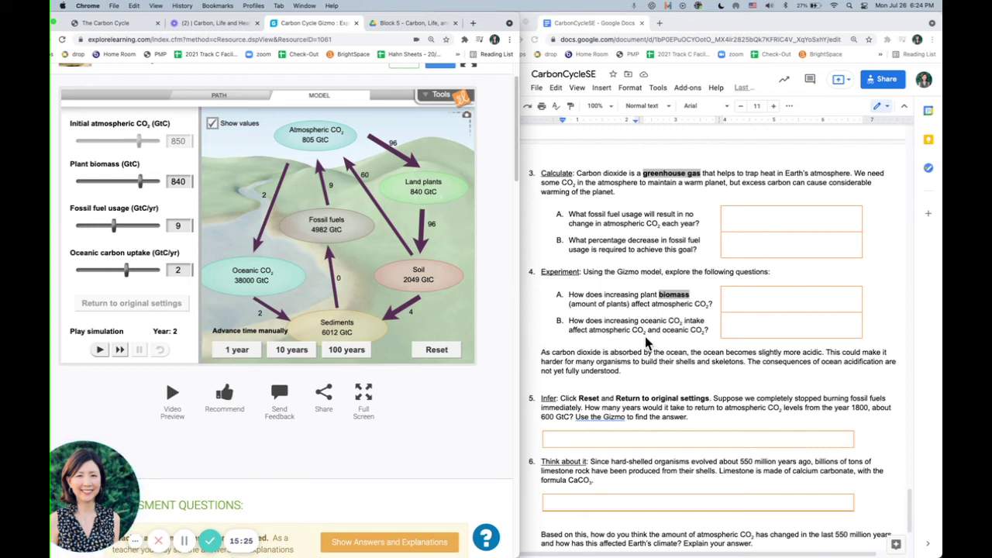
pyautogui.click(434, 350)
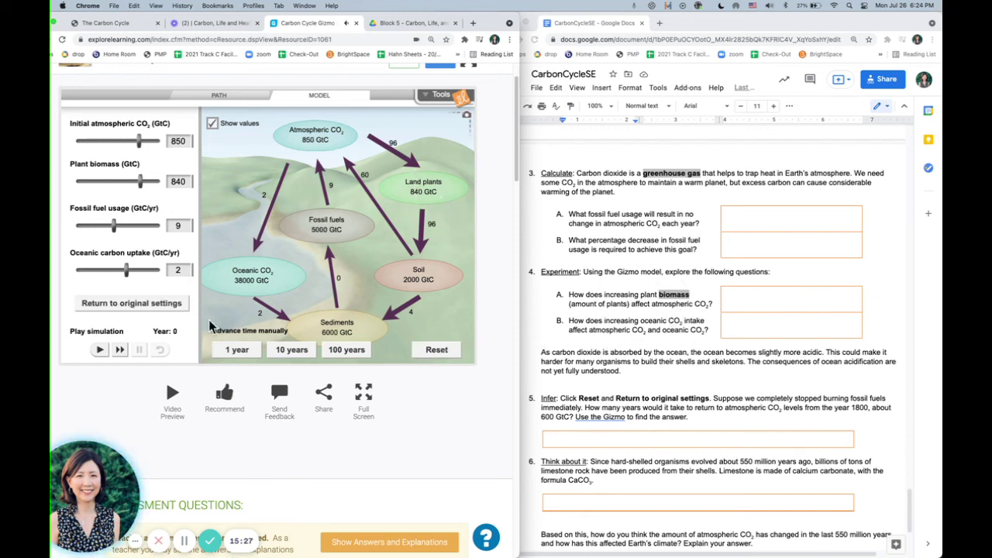
pyautogui.click(99, 304)
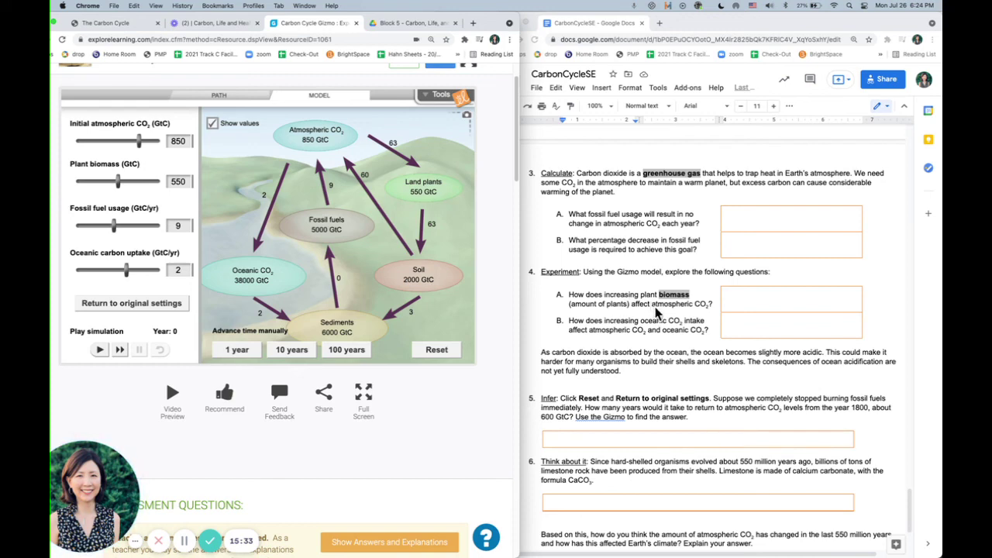
# Step: Scroll the worksheet to question 5 on how long CO2 takes to return to about 600 GtC
pyautogui.scroll(-1, 690, 349)
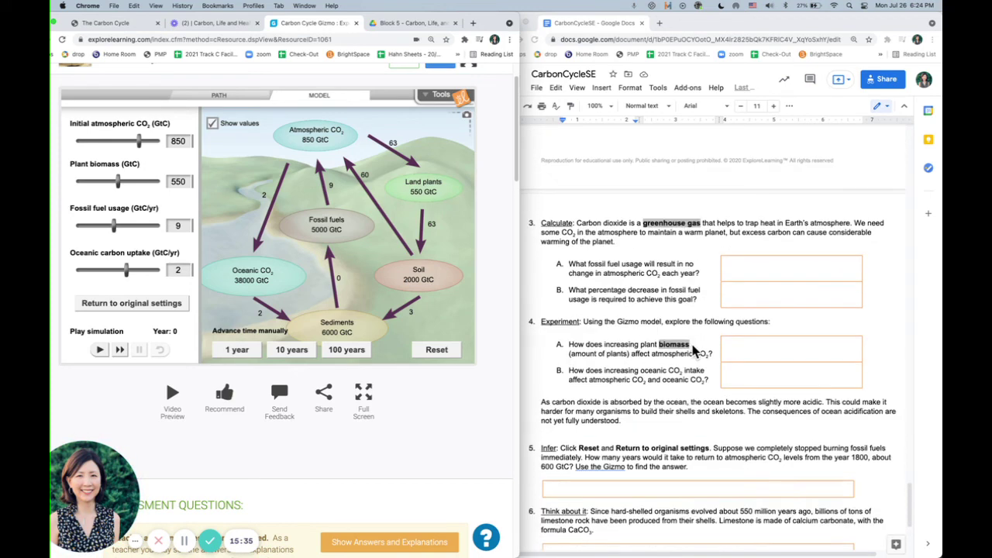
pyautogui.scroll(-3, 693, 350)
pyautogui.scroll(-2, 740, 389)
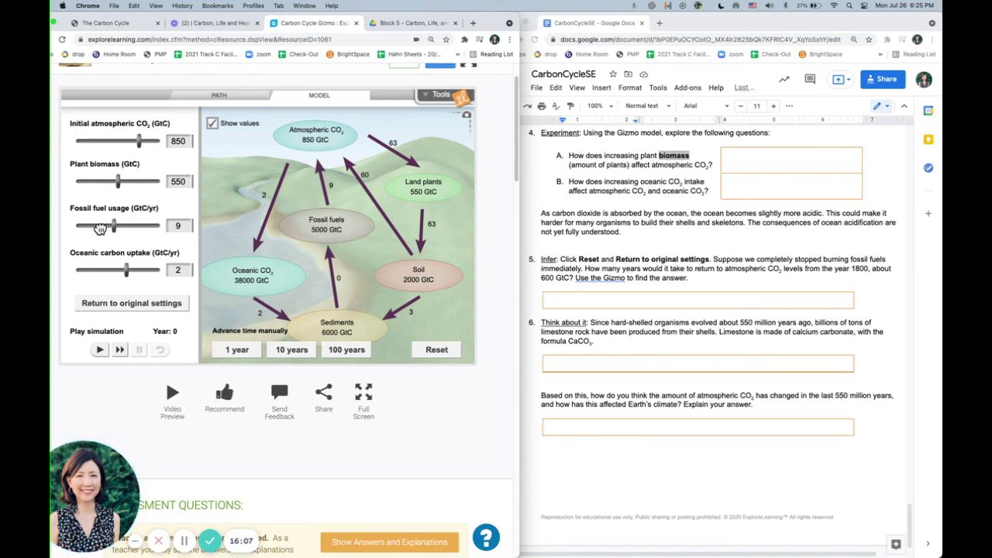
# Step: Set fossil fuel usage to 0 GtC/yr, run ten years to reach 800 GtC, then scroll the worksheet back up
pyautogui.moveTo(99, 227); pyautogui.dragTo(66, 230)
pyautogui.click(299, 356)
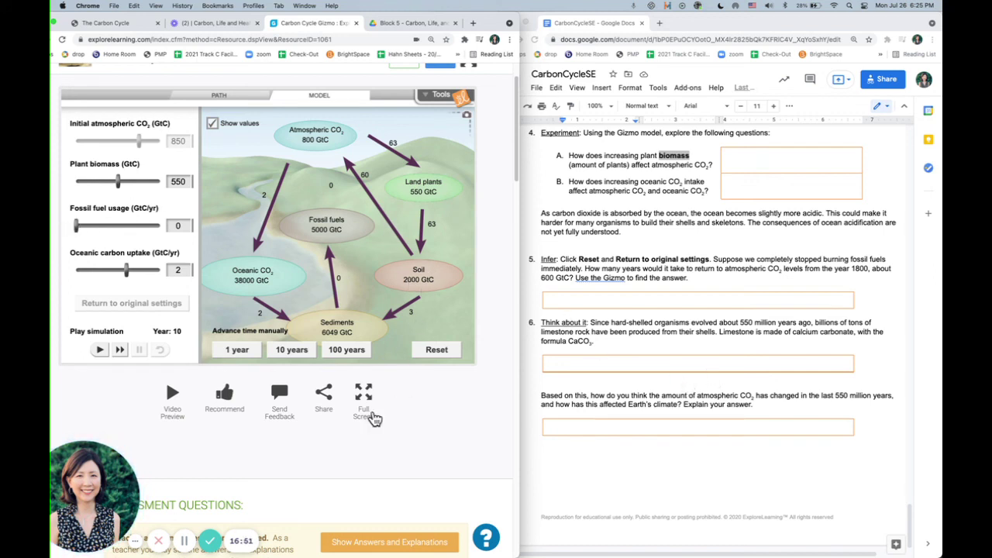
pyautogui.scroll(10, 697, 419)
pyautogui.scroll(15, 674, 418)
pyautogui.scroll(15, 664, 424)
pyautogui.scroll(15, 666, 418)
pyautogui.scroll(5, 668, 419)
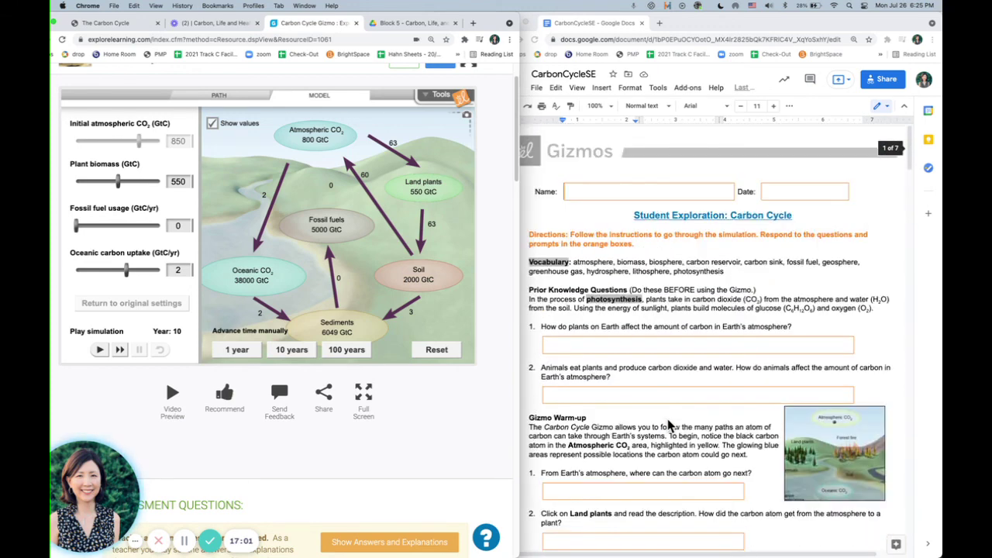
pyautogui.scroll(-2, 671, 423)
pyautogui.scroll(-2, 671, 423)
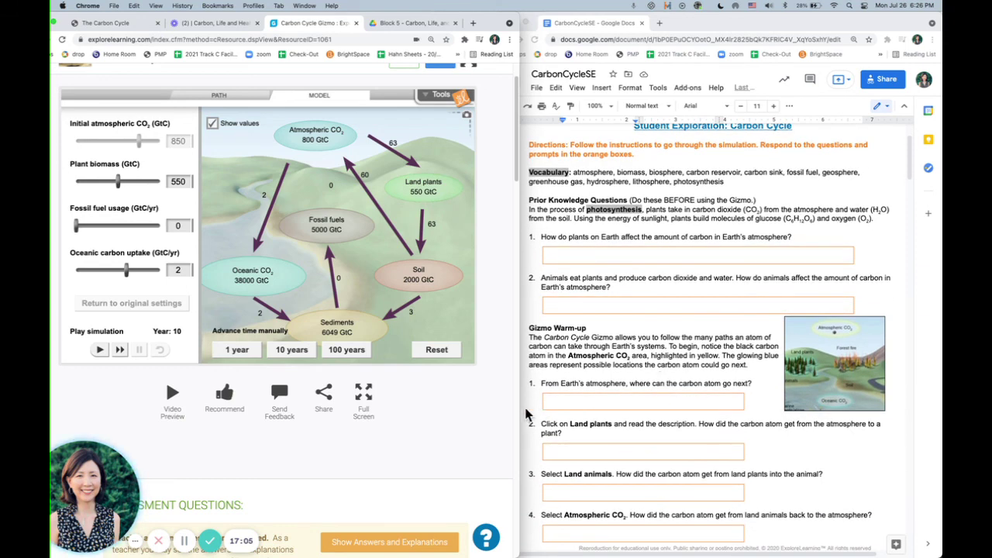